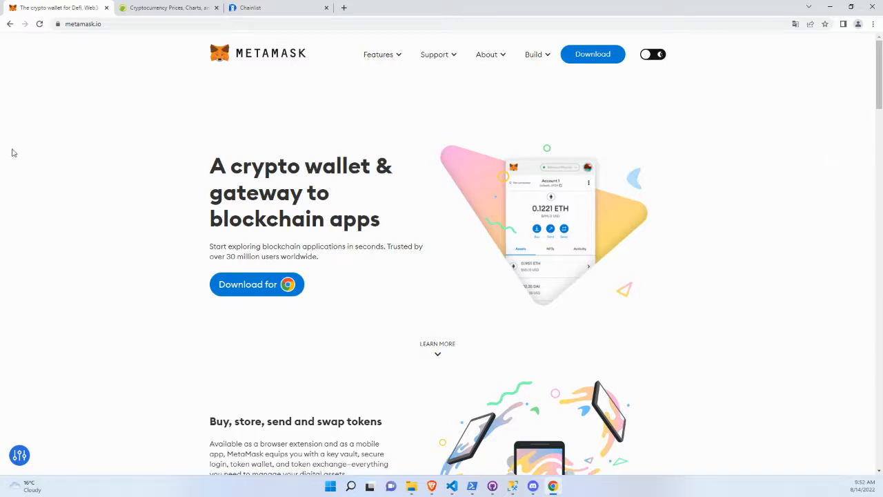
Switch to CoinGecko and look through the list of cryptocurrencies by market cap down to Polygon.
left_click(169, 12)
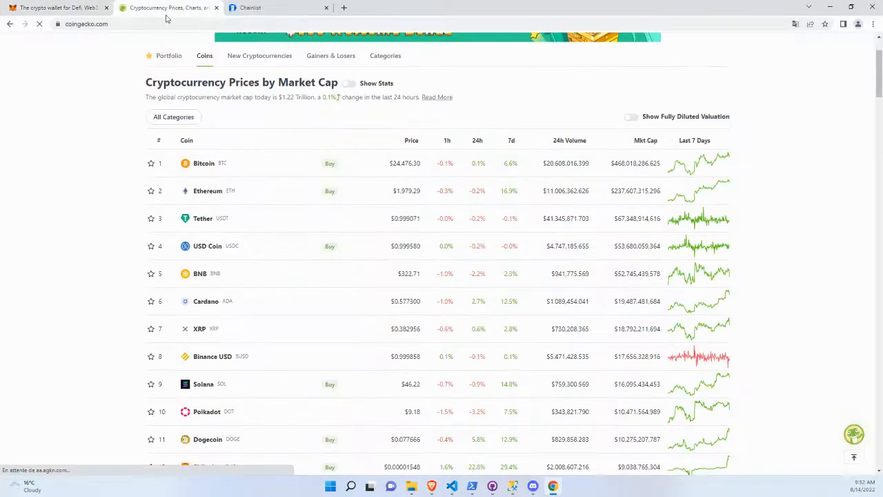
scroll(82, 157, "up", 2)
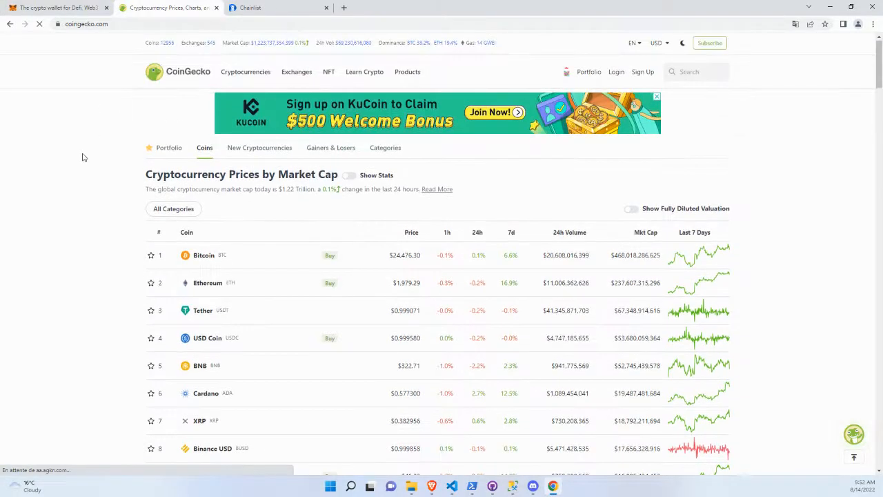
scroll(82, 157, "down", 2)
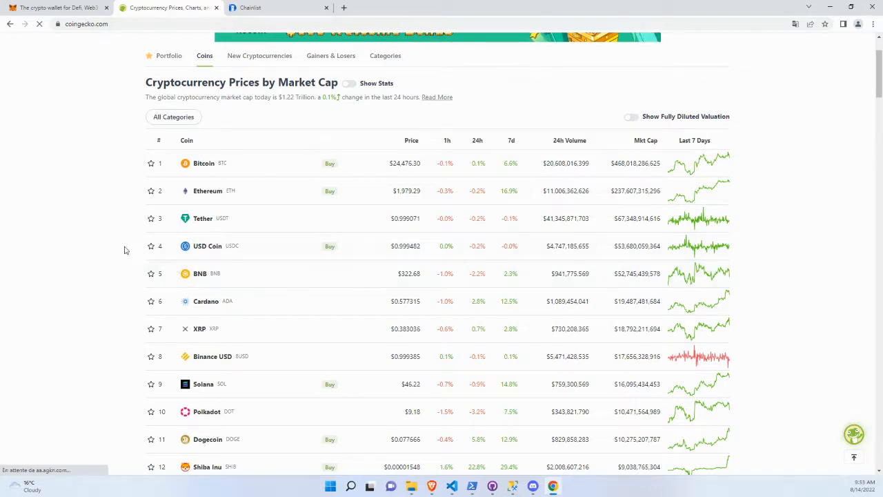
scroll(116, 249, "down", 1)
scroll(115, 249, "down", 3)
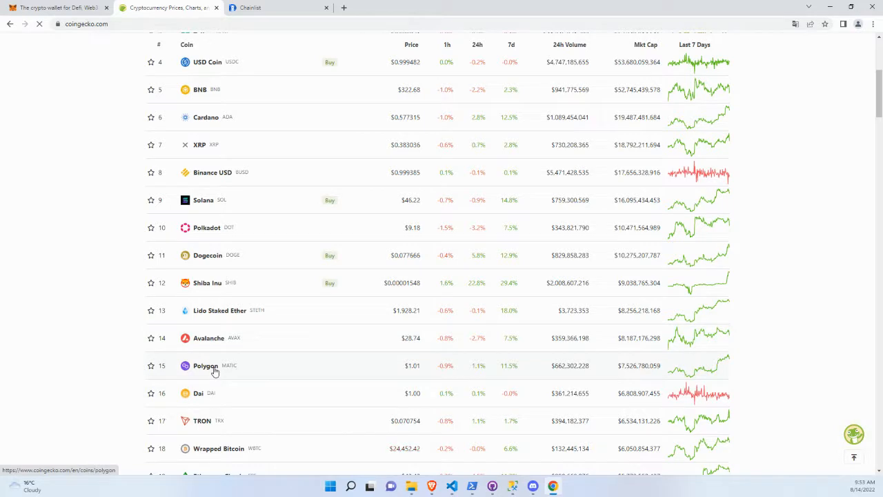
scroll(102, 330, "up", 5)
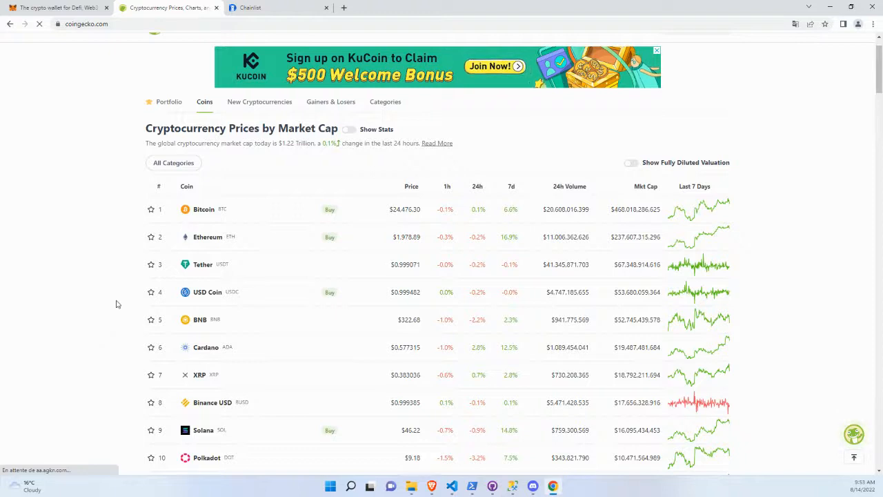
Switch to Chainlist, search the networks for "test" and include testnets in the results.
left_click(248, 7)
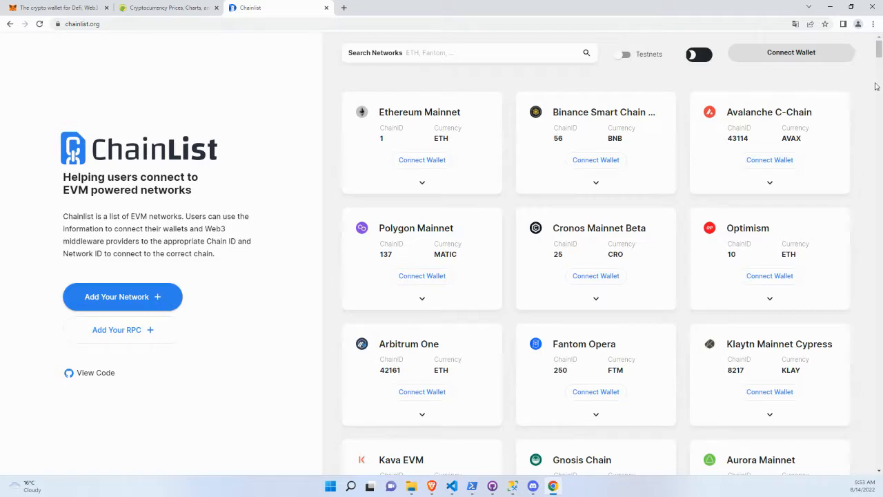
mouse_move(879, 46)
left_mouse_down()
mouse_move(879, 407)
mouse_move(878, 45)
left_mouse_up()
left_click(496, 52)
type("test")
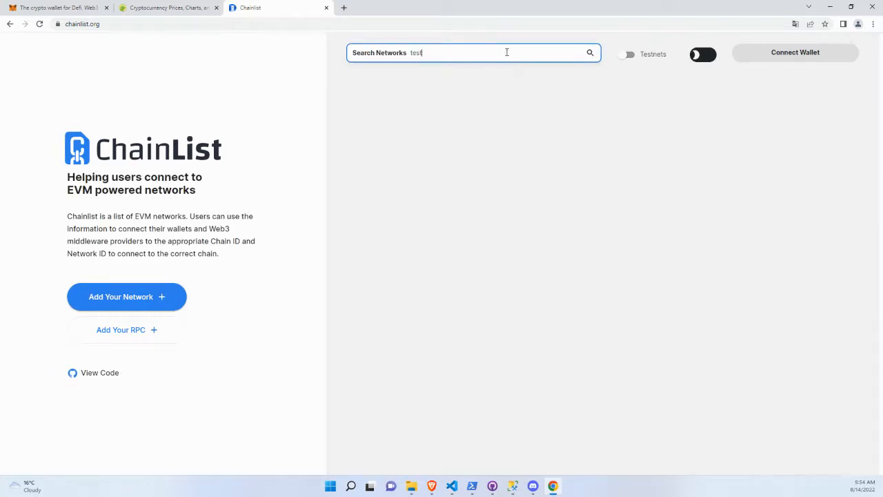
left_click_drag(437, 52, 353, 52)
left_click(629, 60)
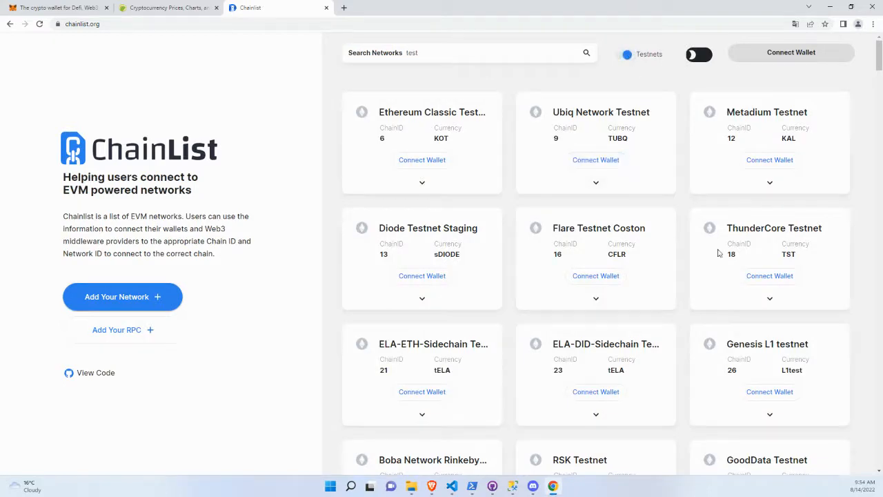
mouse_move(880, 62)
left_mouse_down()
mouse_move(879, 126)
mouse_move(878, 62)
left_mouse_up()
double_click(526, 53)
left_click(527, 53)
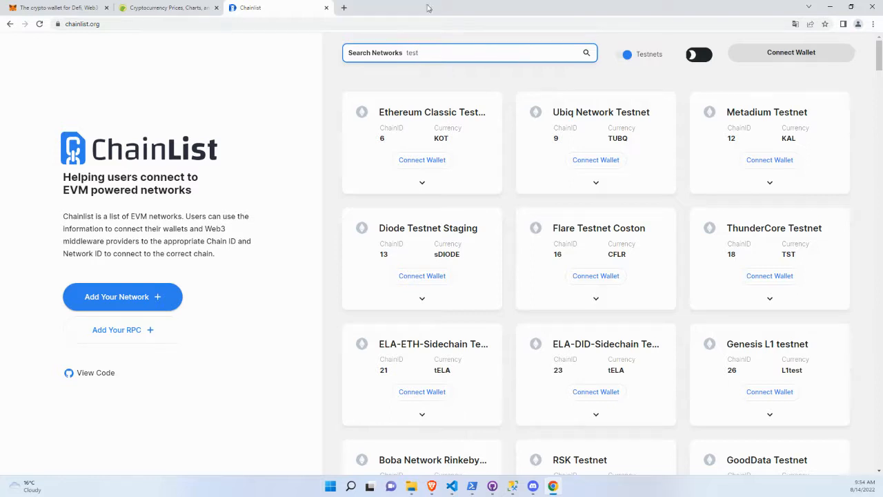
Return to the MetaMask website and check its web address and connection security information.
left_click(41, 6)
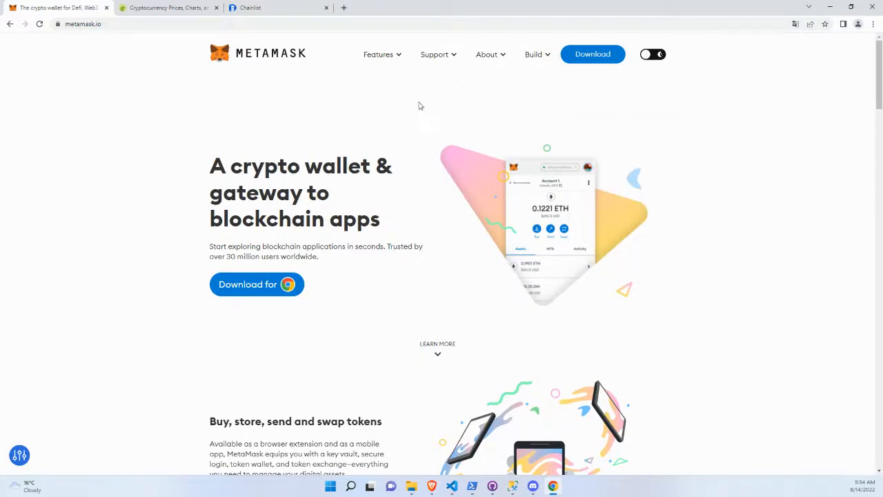
left_click(129, 24)
key("ctrl+a")
left_click(151, 70)
left_click(58, 24)
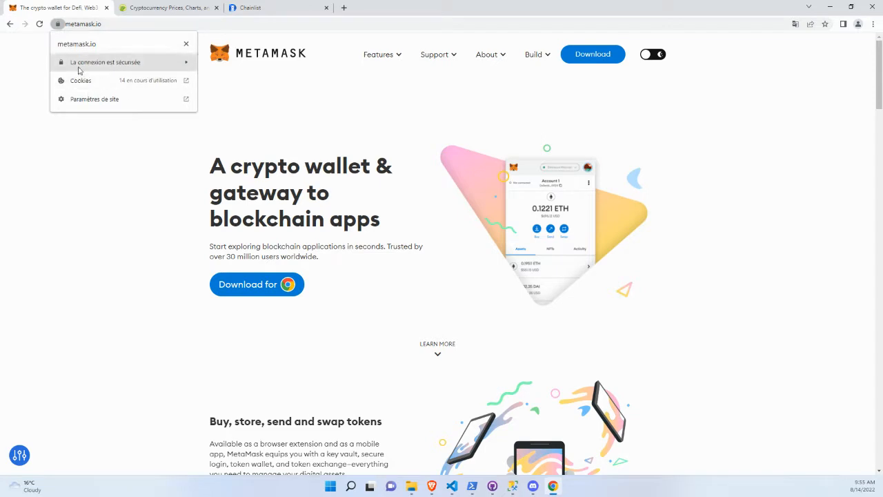
left_click(456, 115)
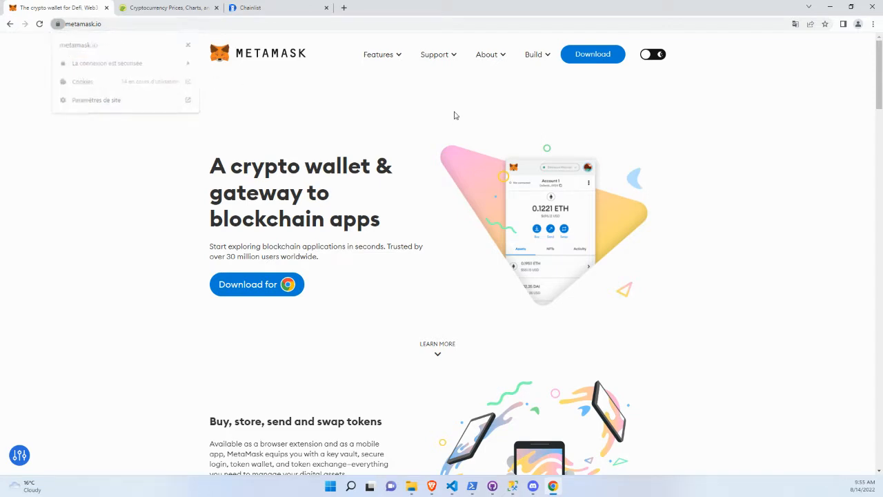
Open the Chrome download of MetaMask from its website, check the store page's address and install the extension.
left_click(260, 292)
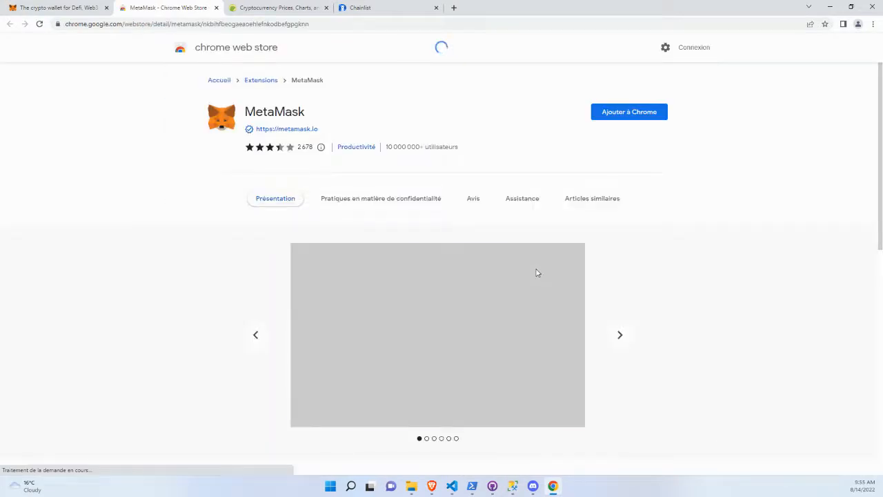
left_click(86, 28)
left_click(115, 77)
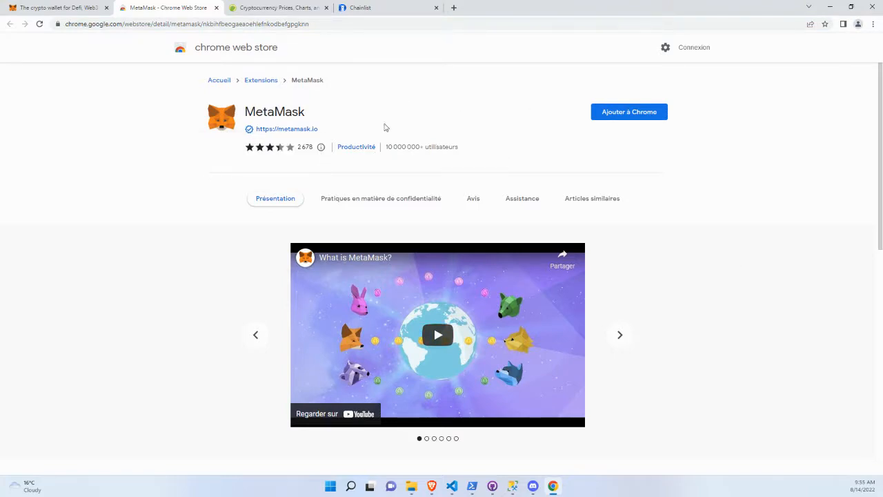
scroll(709, 221, "down", 1)
scroll(690, 193, "up", 1)
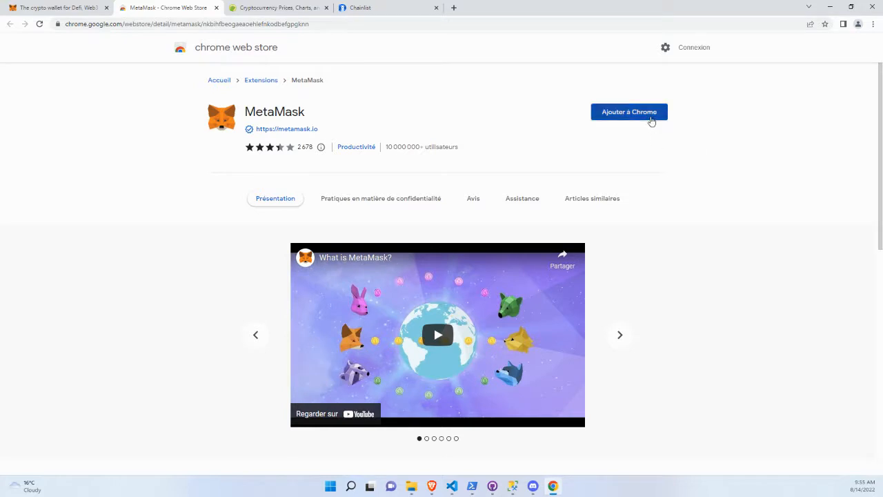
left_click(650, 116)
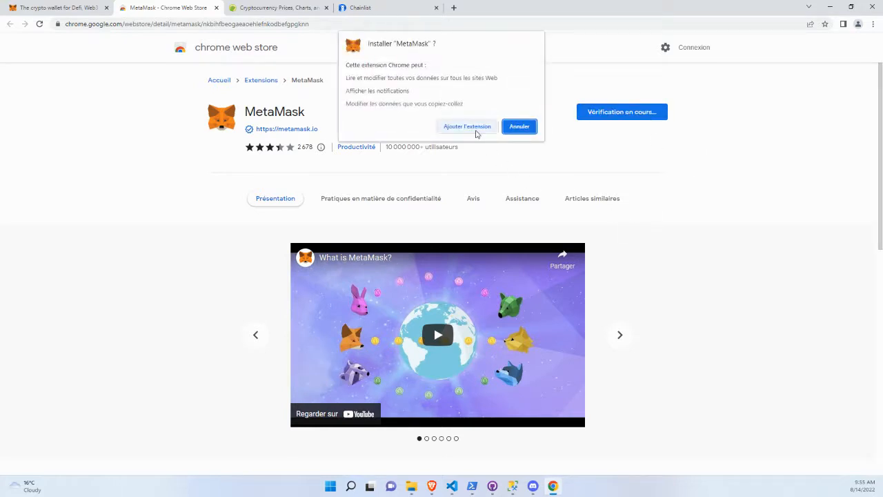
left_click(476, 132)
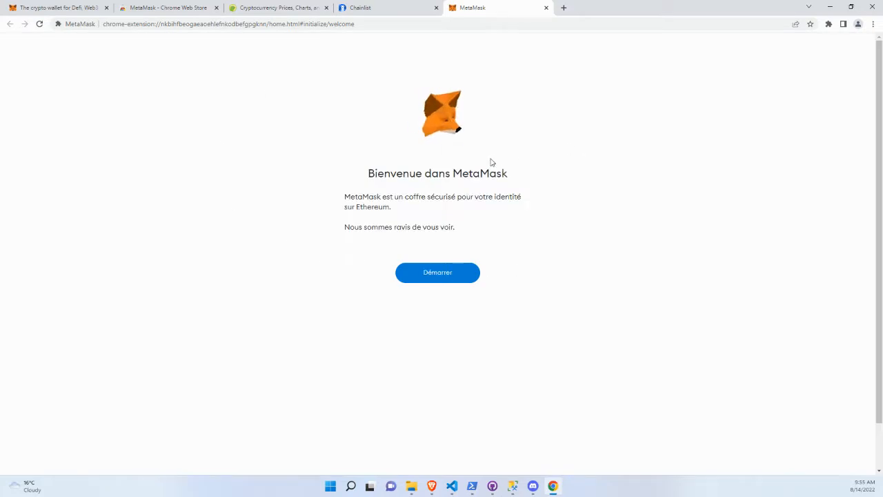
Start the MetaMask setup, choose to create a new wallet and agree to share usage data.
left_click(444, 276)
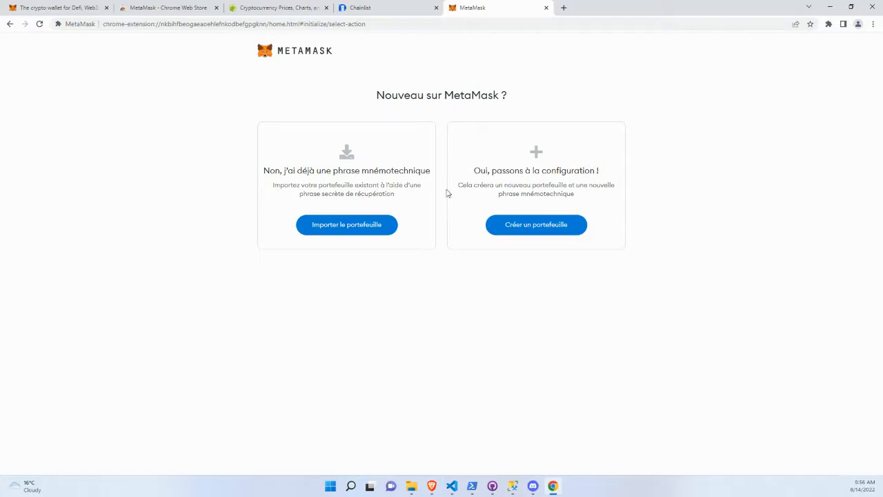
left_click(543, 227)
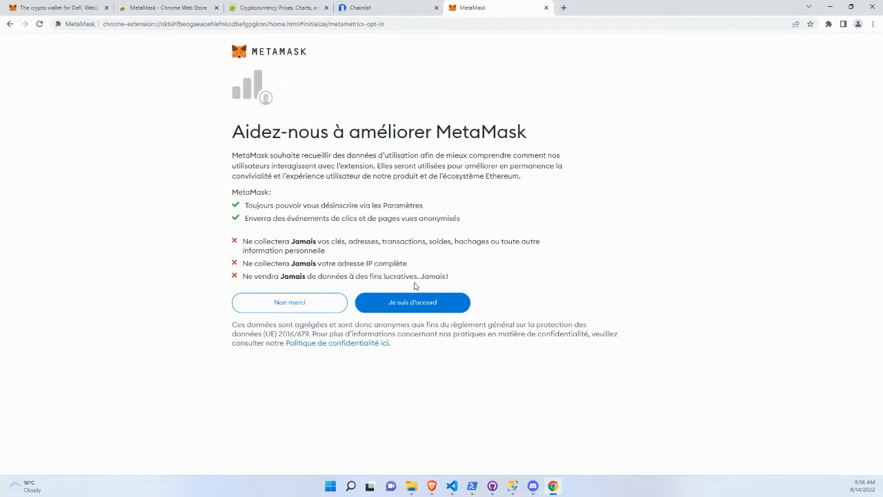
left_click(415, 306)
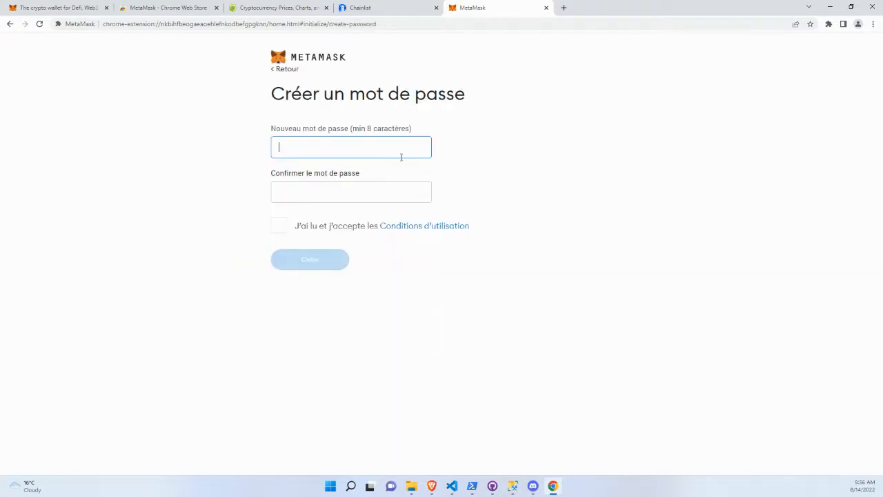
Enter and confirm the new wallet password, accept the terms of use and create the wallet.
type("12")
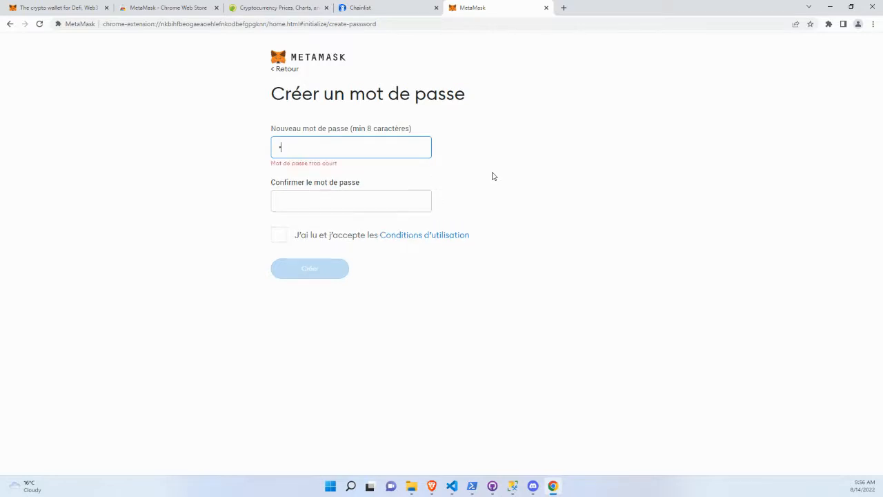
type("345678")
left_click(339, 194)
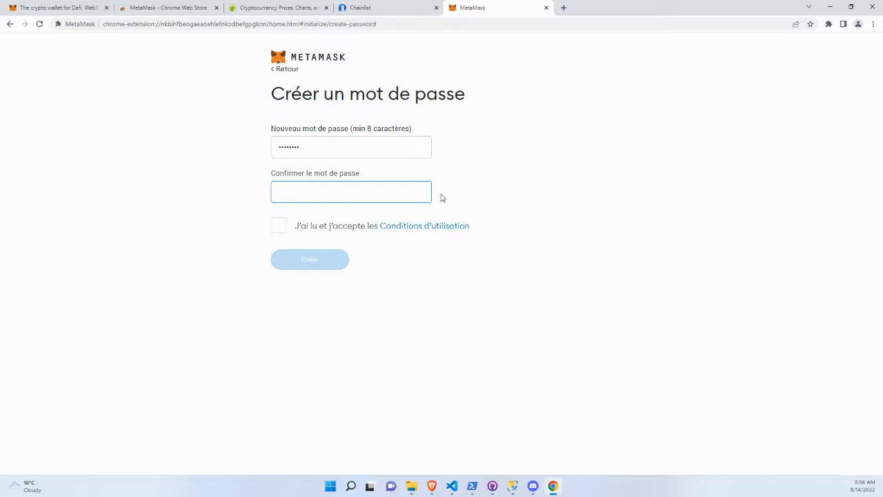
type("•")
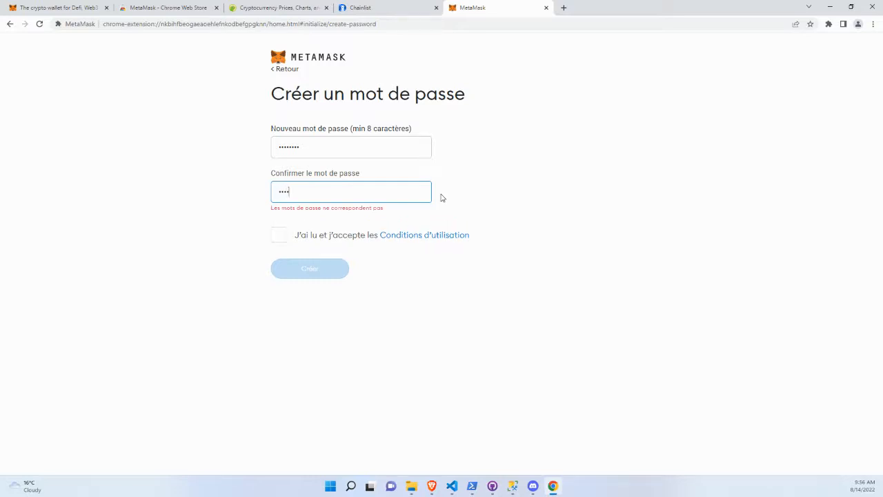
type("••")
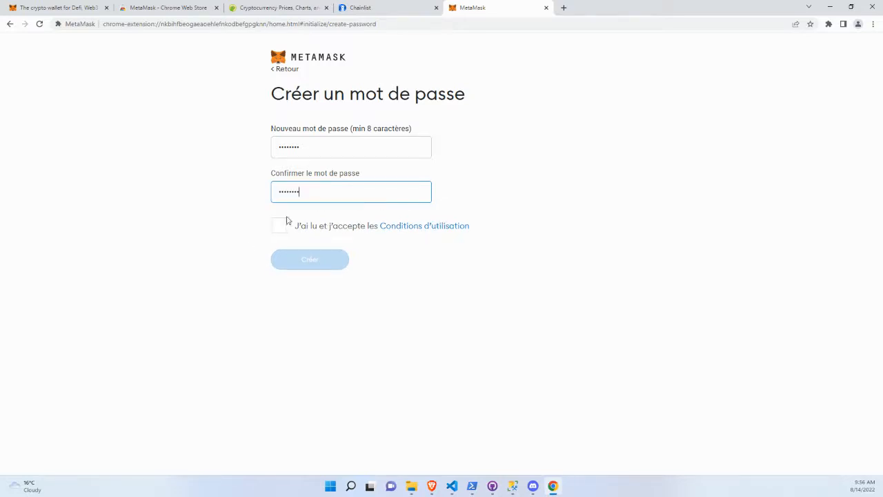
left_click(286, 222)
left_click(308, 258)
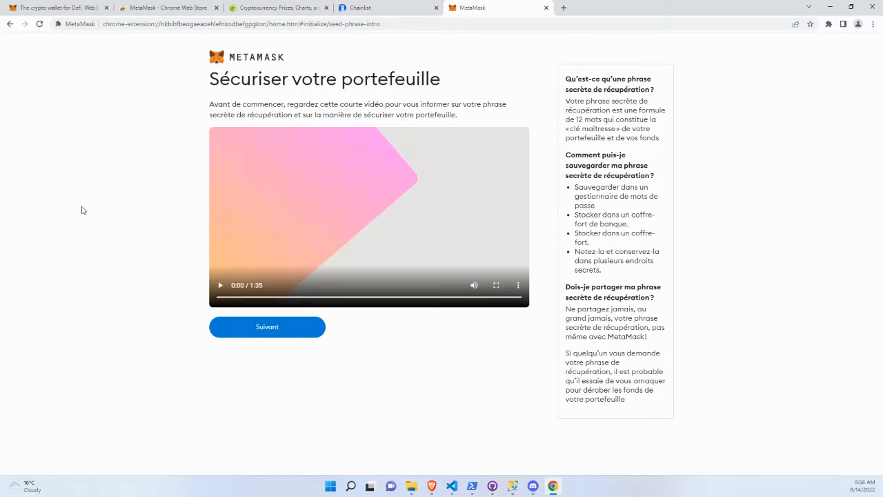
Continue past the wallet security introduction, reveal the secret recovery phrase and select the whole phrase.
left_click(279, 328)
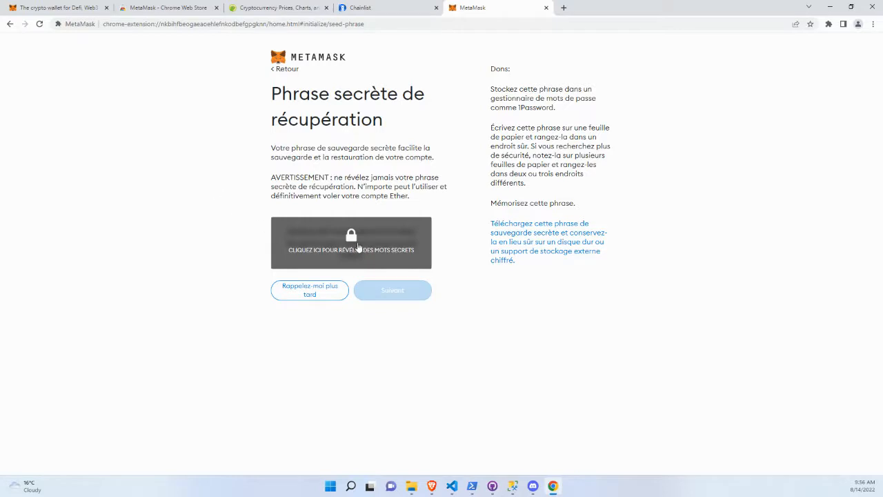
left_click(358, 247)
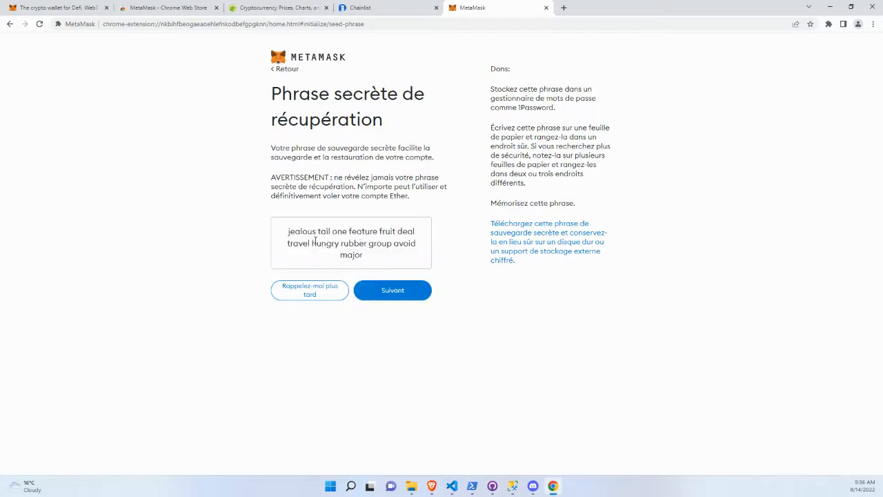
left_click_drag(330, 232, 359, 244)
left_click(385, 257)
left_click_drag(307, 231, 354, 244)
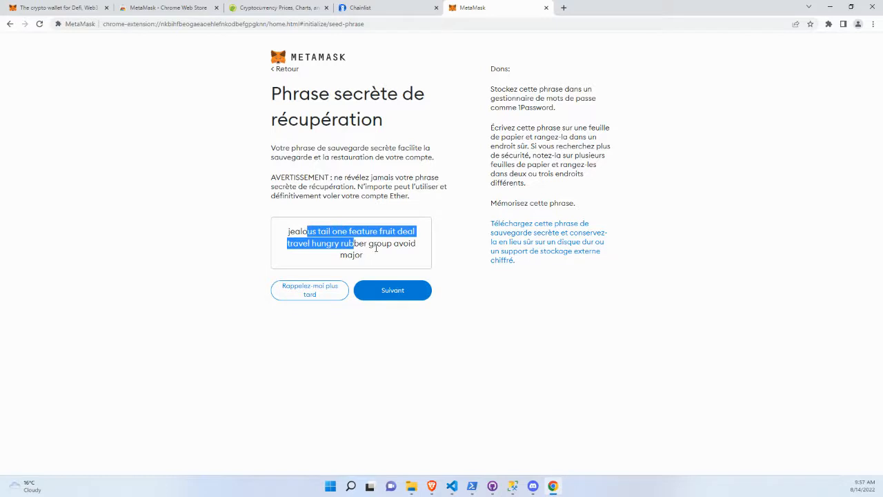
left_click(362, 246)
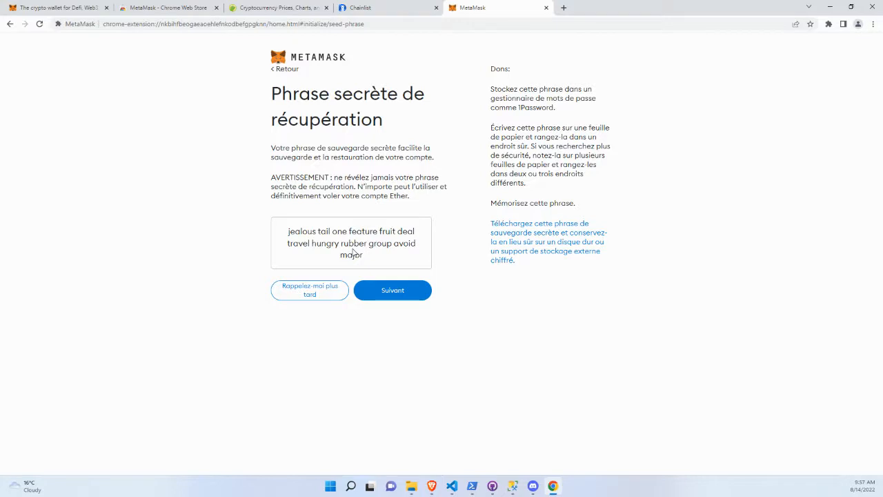
left_click_drag(370, 264, 273, 236)
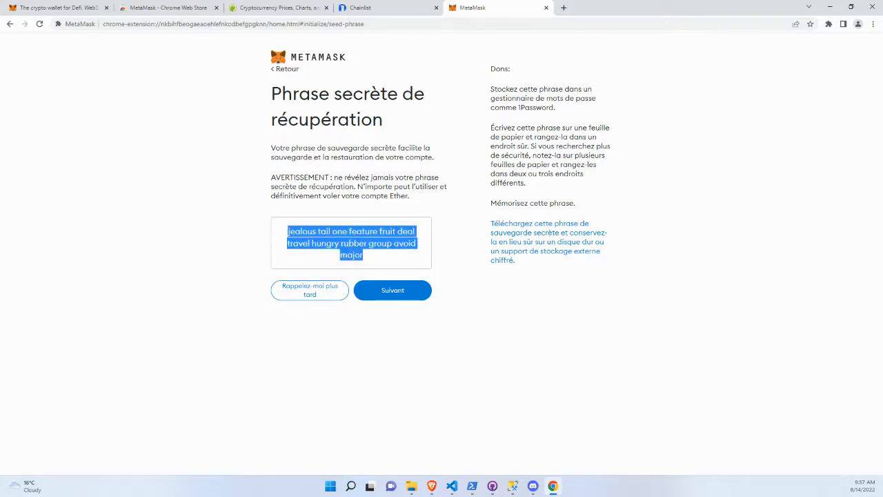
key("alt+Tab")
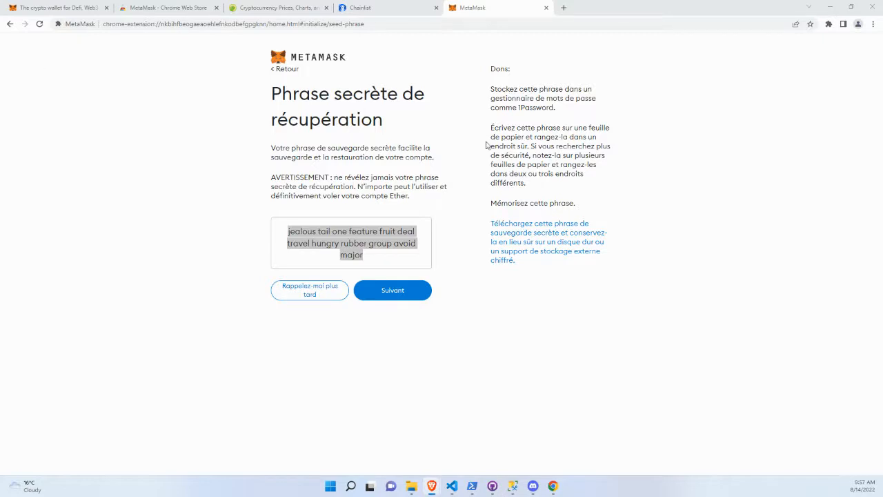
left_click(390, 181)
Confirm the secret recovery phrase by selecting all its words in the correct order, and finish the wallet setup.
left_click(397, 295)
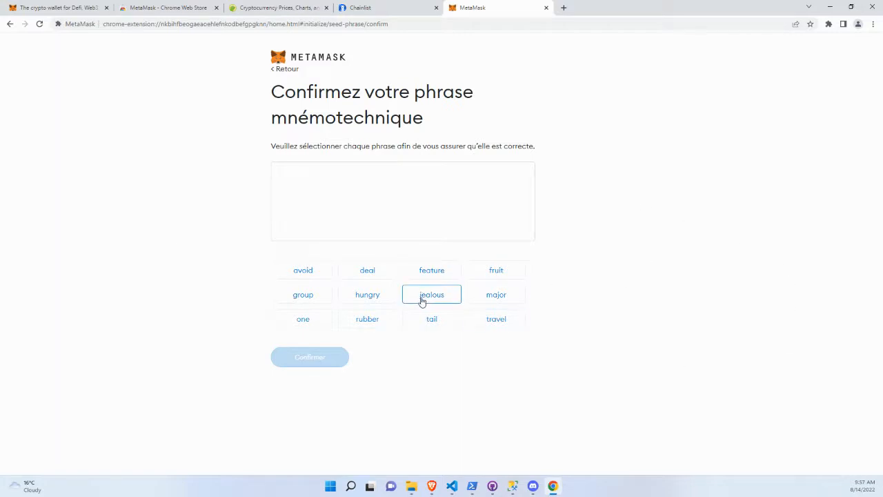
left_click(422, 301)
left_click(430, 319)
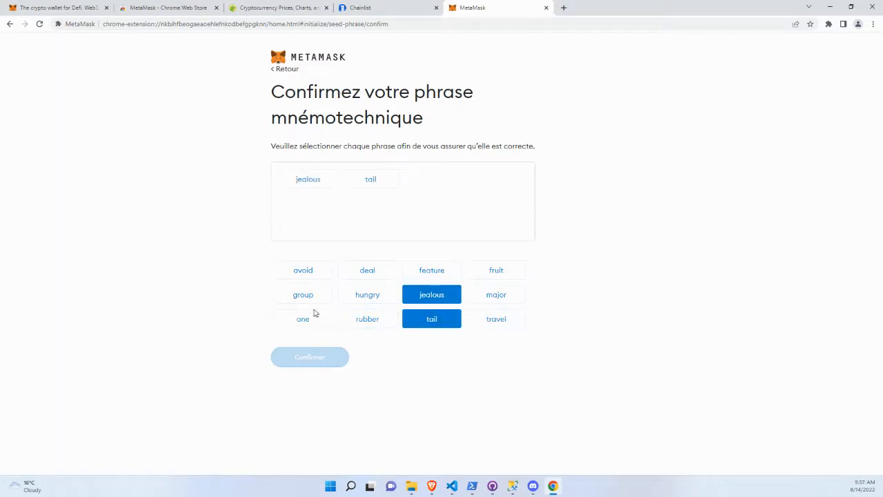
left_click(308, 319)
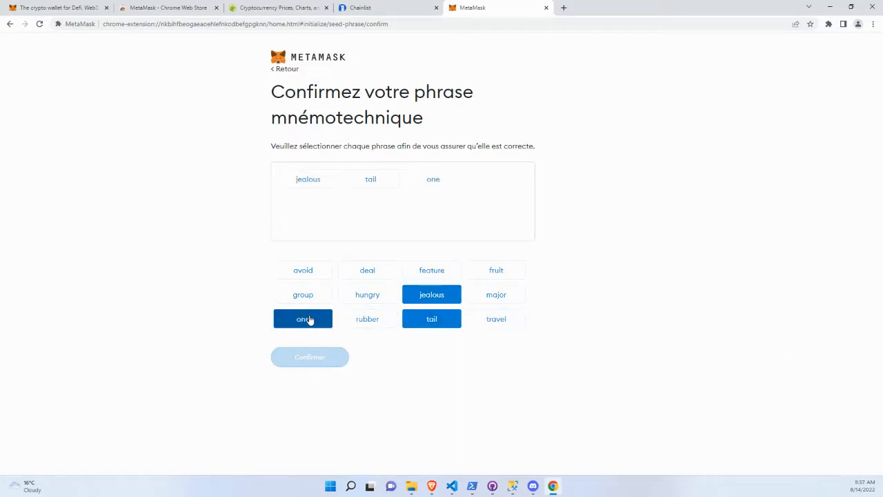
left_click(447, 273)
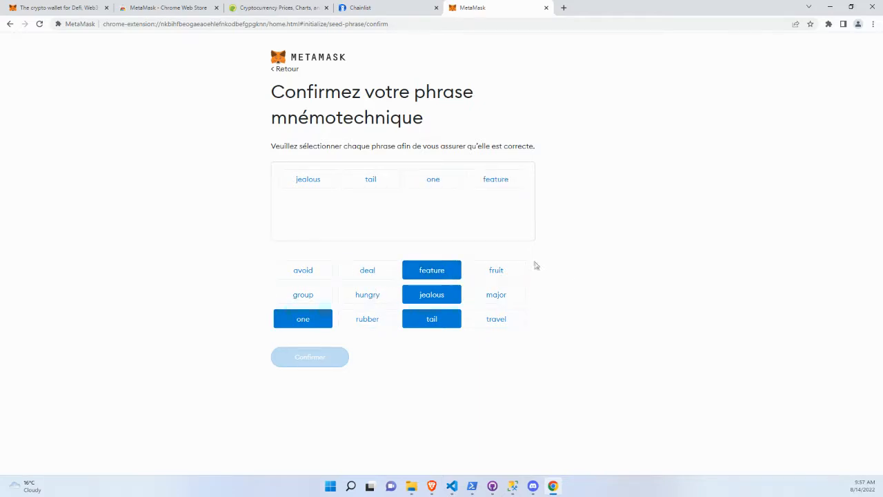
left_click(507, 274)
left_click(370, 274)
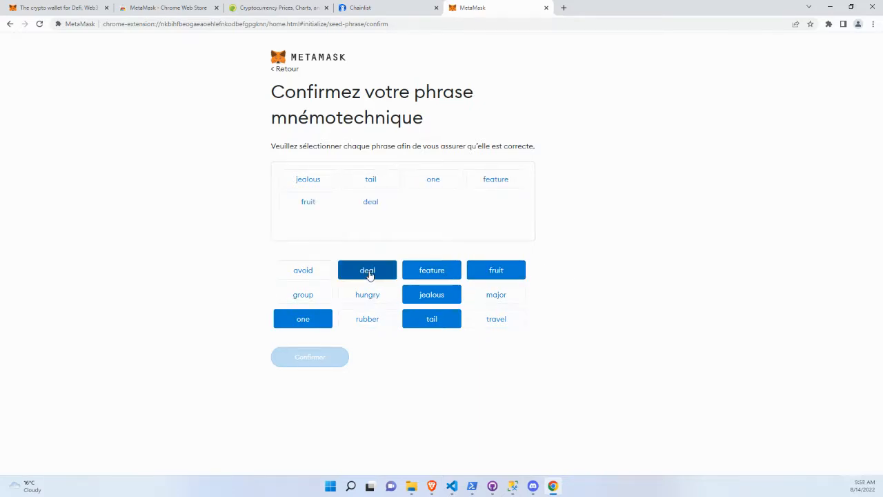
left_click(491, 321)
left_click(373, 297)
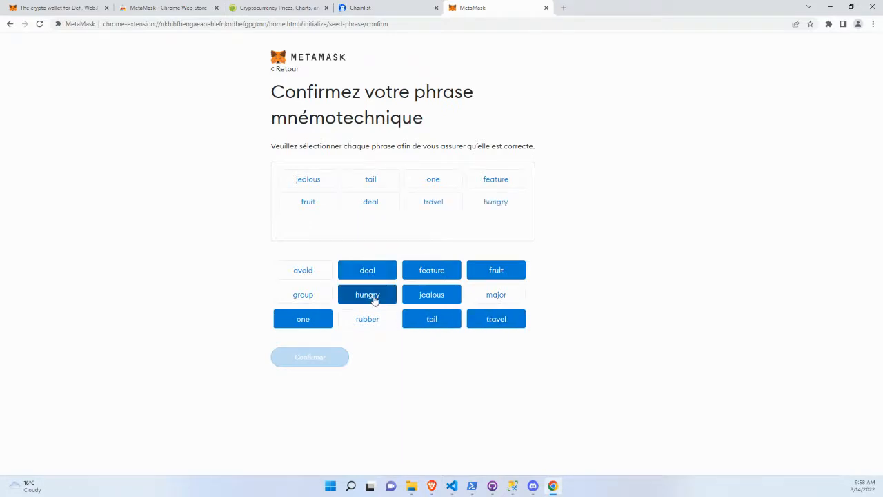
left_click(370, 320)
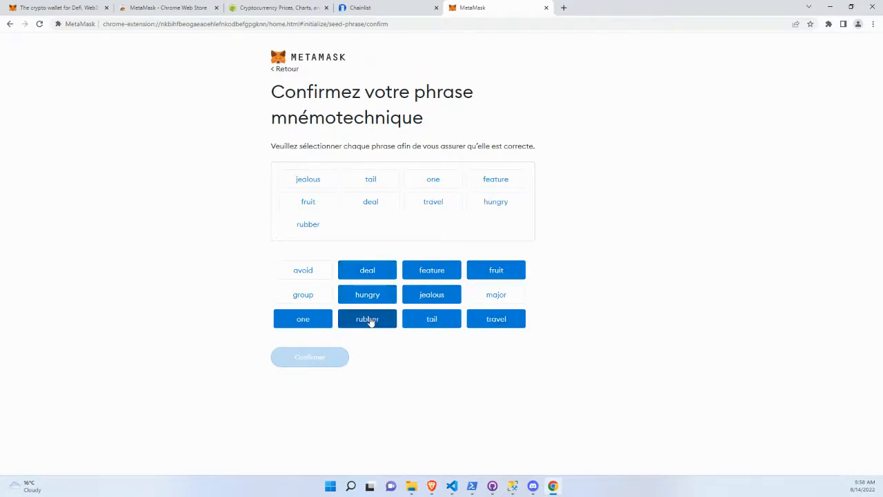
left_click(317, 295)
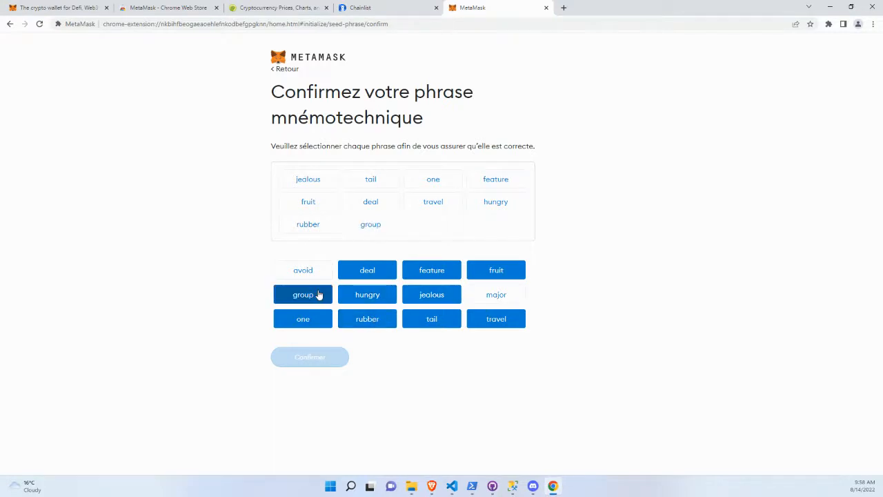
left_click(316, 272)
left_click(504, 298)
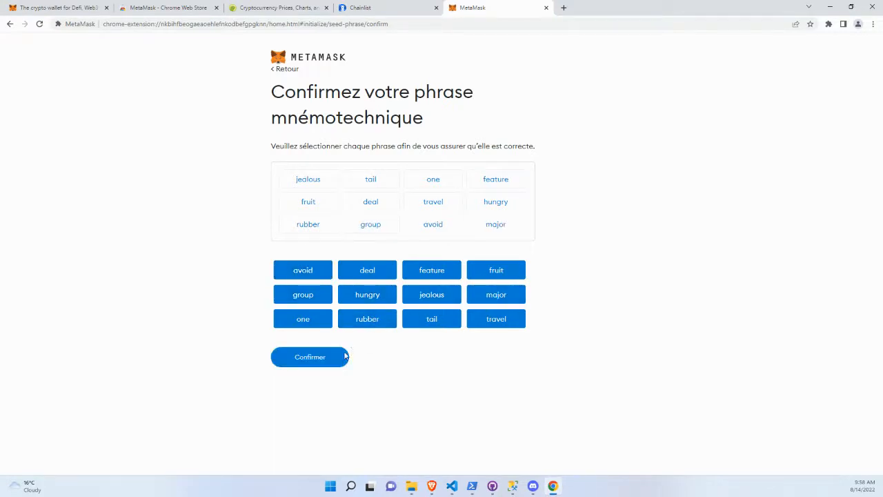
left_click(325, 360)
left_click(282, 322)
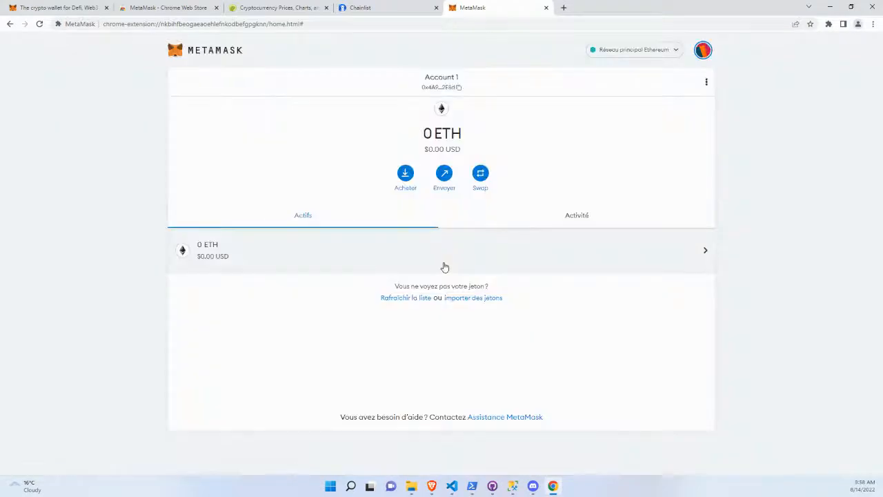
View the wallet's available networks, and pin the MetaMask extension in the browser from a new tab.
left_click(631, 52)
left_click(511, 58)
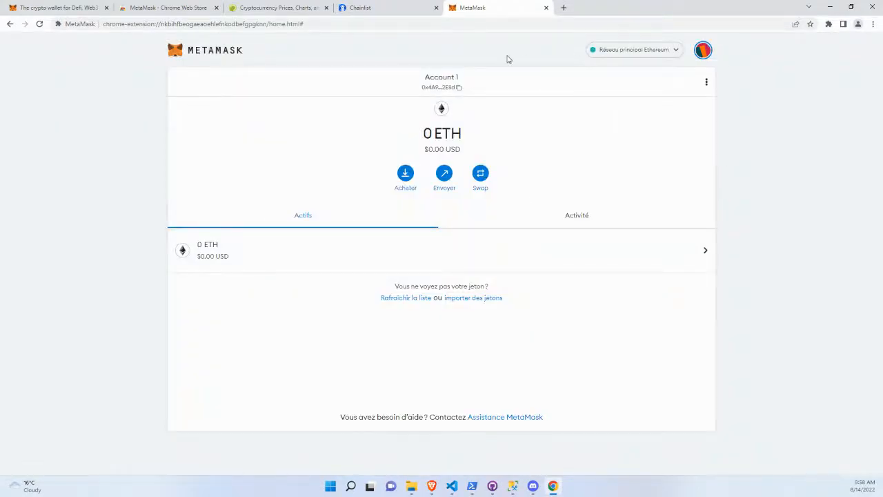
left_click(564, 7)
left_click(828, 23)
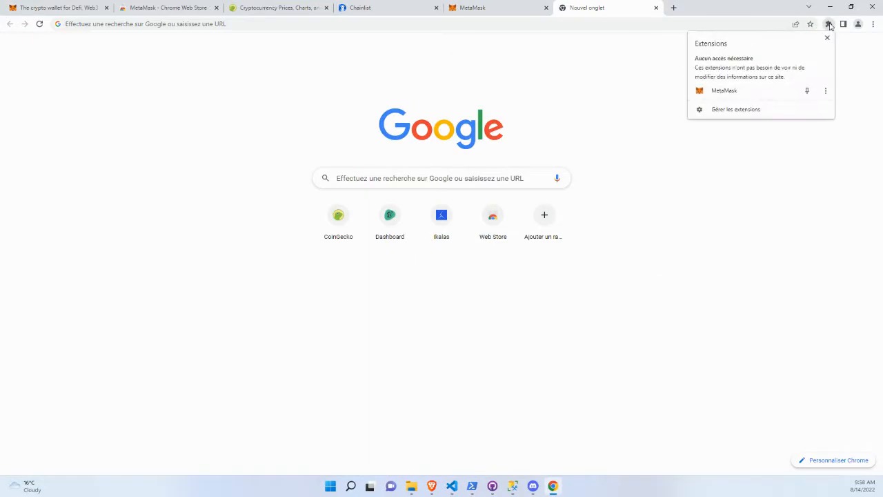
left_click(806, 91)
left_click(546, 87)
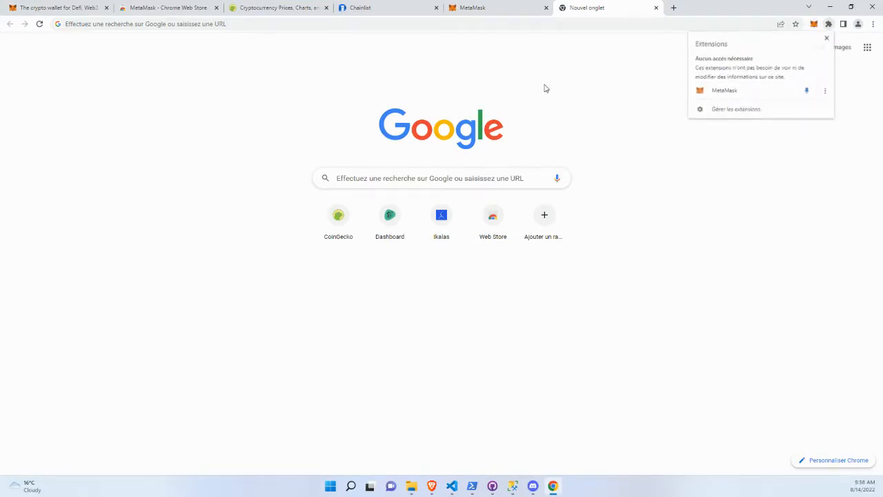
Open the pinned MetaMask wallet, examine its networks, account and ETH balance, and close the full-page wallet tab.
left_click(814, 24)
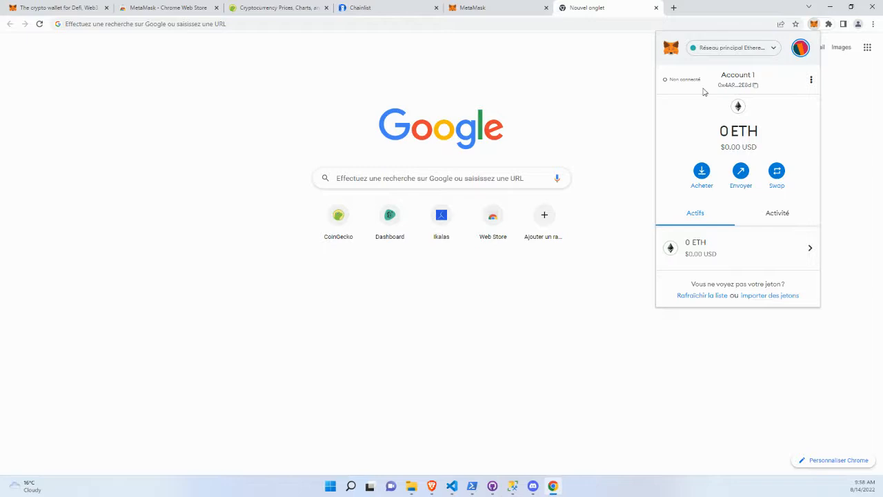
left_click(748, 48)
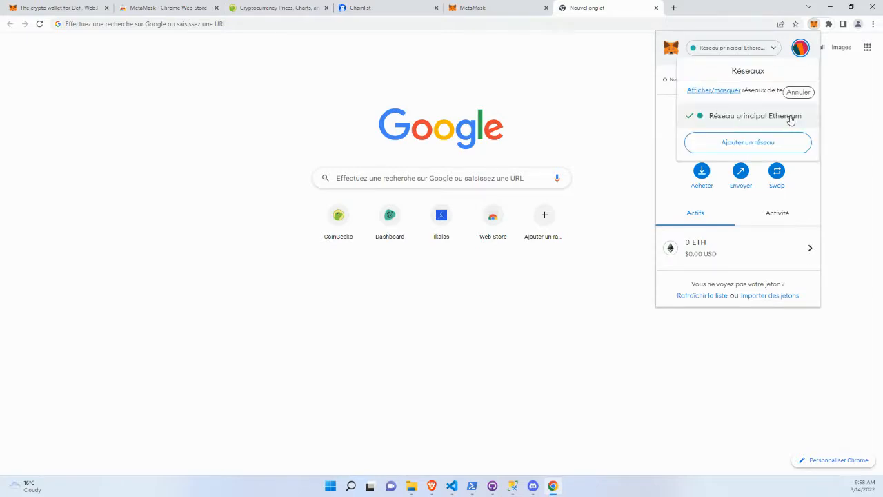
left_click(731, 38)
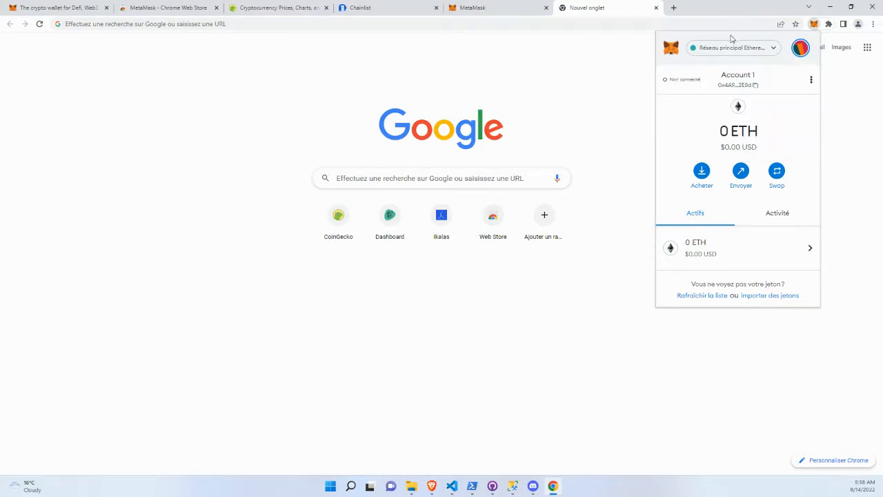
left_click_drag(717, 135, 771, 132)
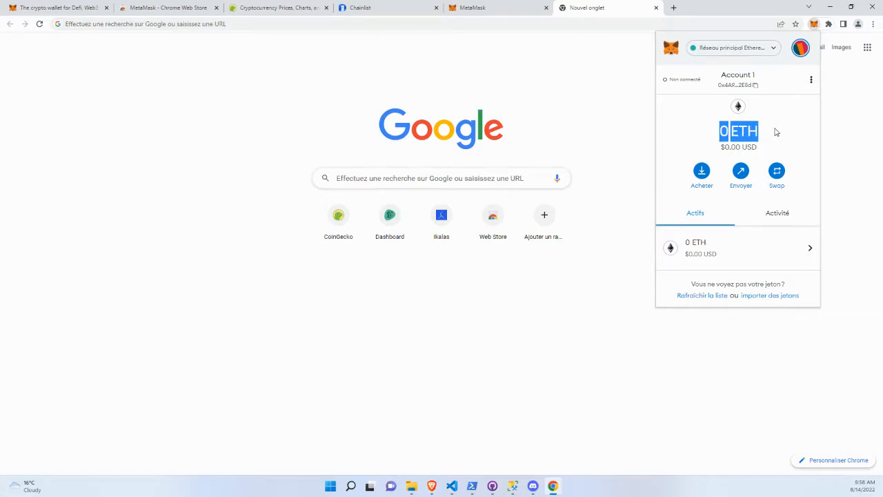
left_click(545, 8)
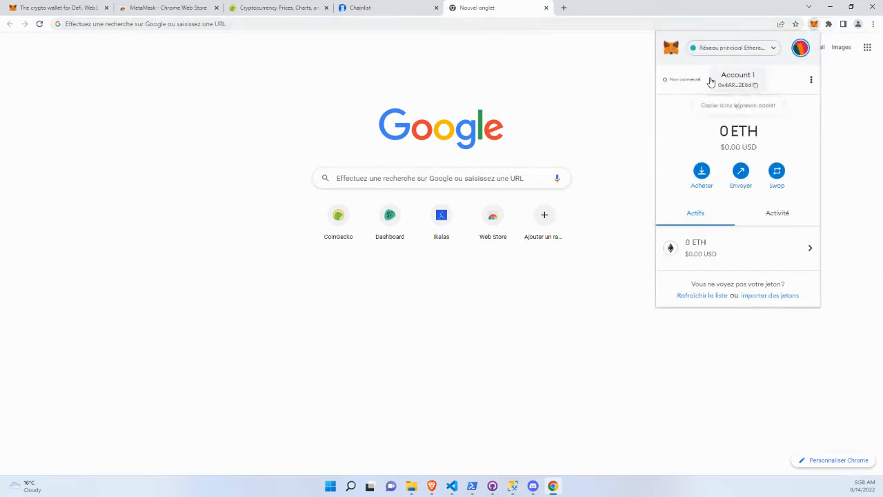
left_click(741, 50)
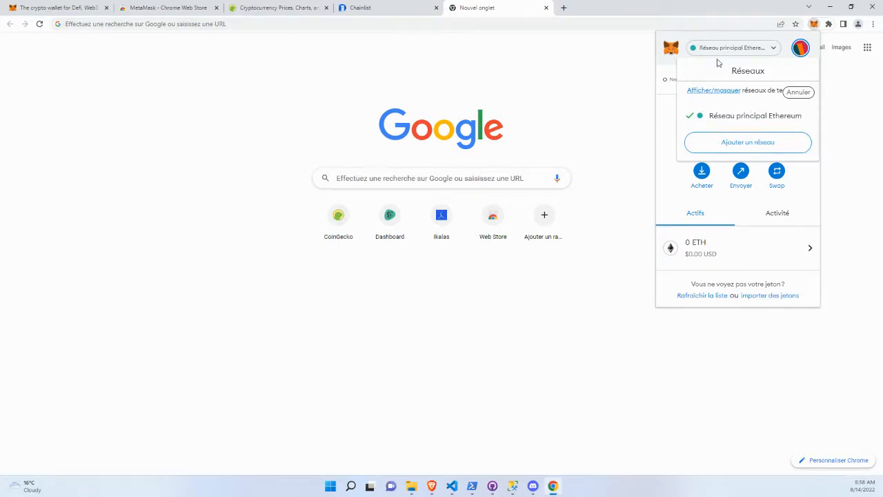
left_click(788, 43)
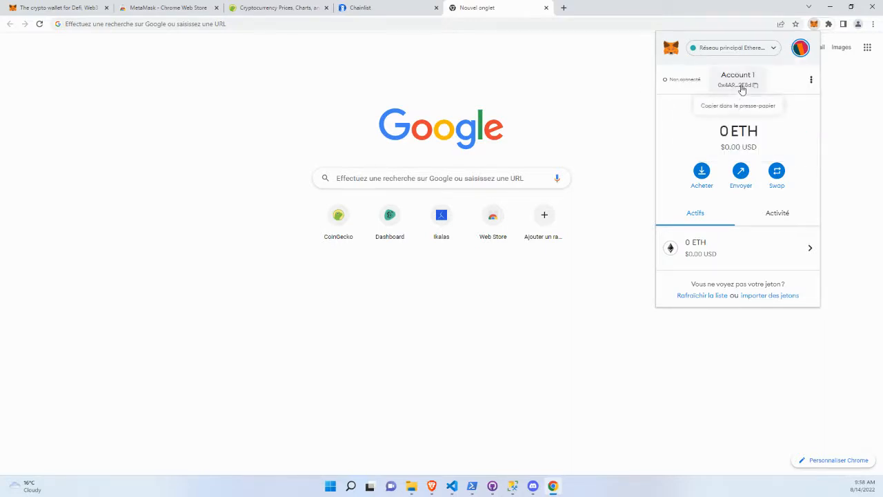
left_click(572, 83)
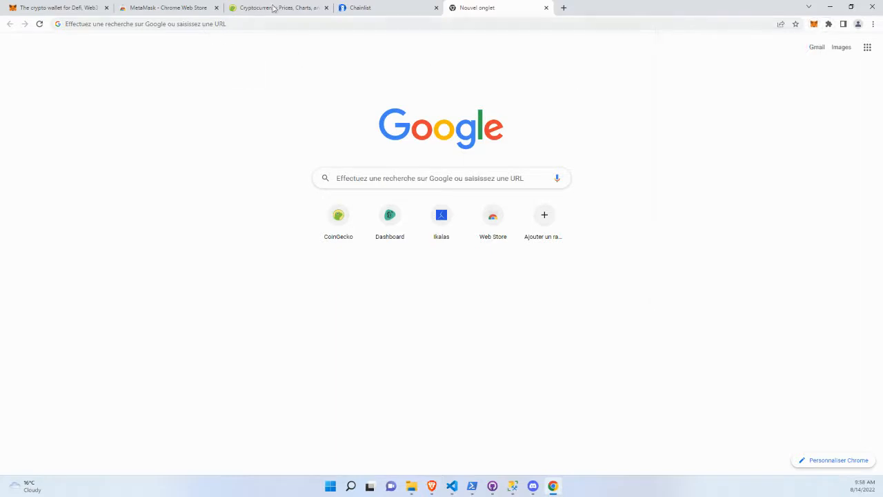
Switch to Chainlist, exclude testnets and search the networks for binance.
left_click(366, 10)
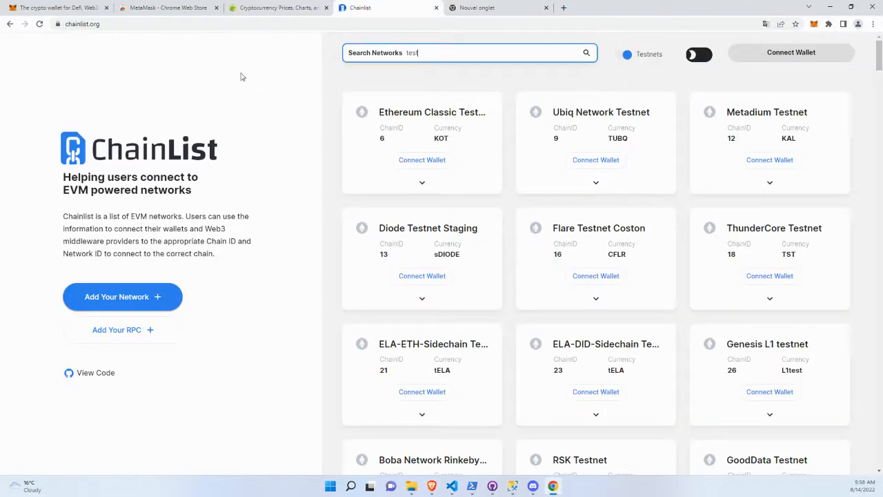
left_click_drag(418, 56, 378, 56)
left_click(625, 54)
key("BackSpace")
type("binance")
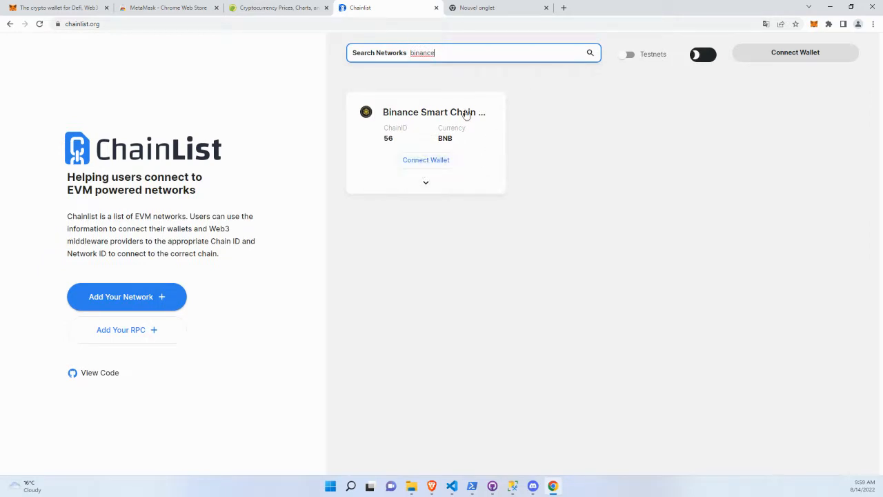
Reload Chainlist after trying to connect the wallet, and connect Account 1 to the site through MetaMask.
left_click(420, 160)
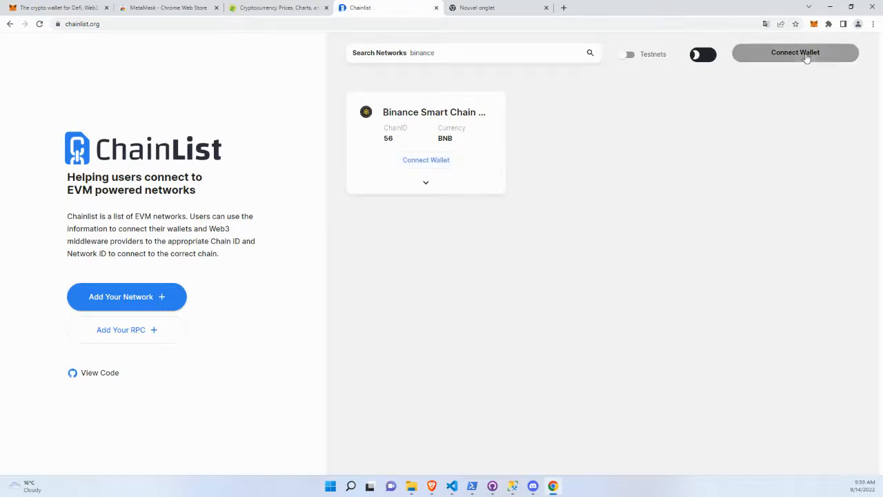
left_click(687, 23)
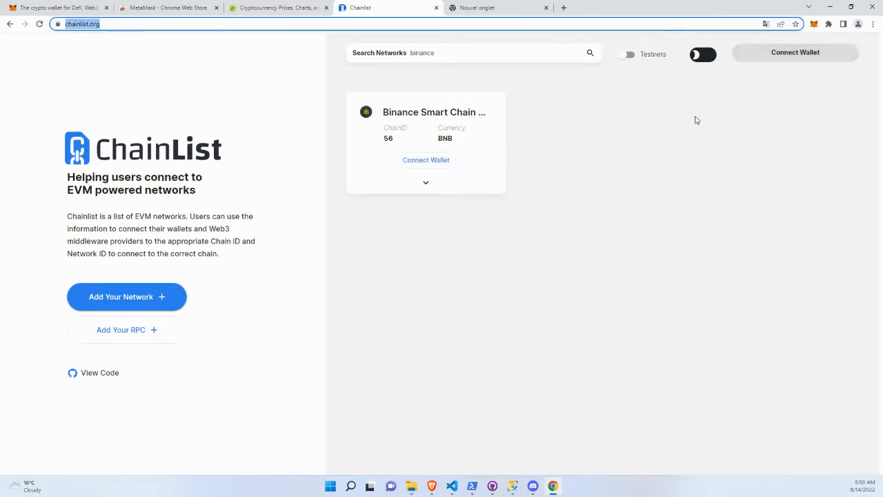
key("Return")
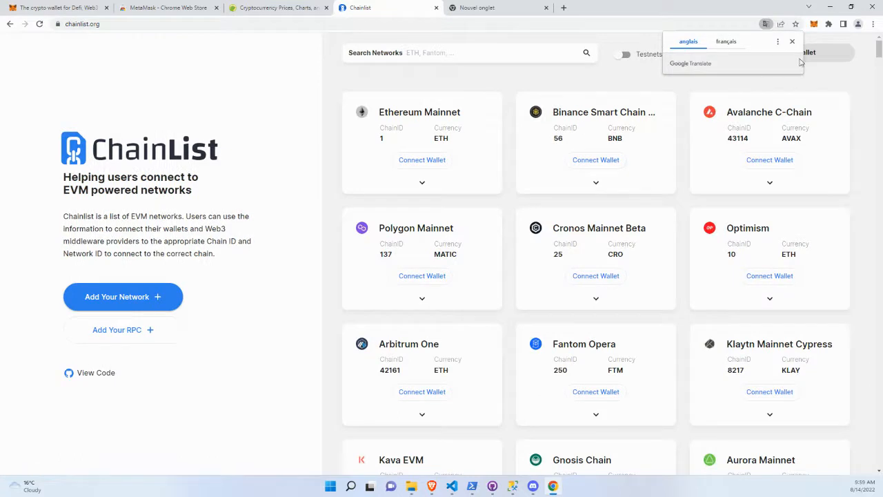
left_click(793, 40)
left_click(791, 56)
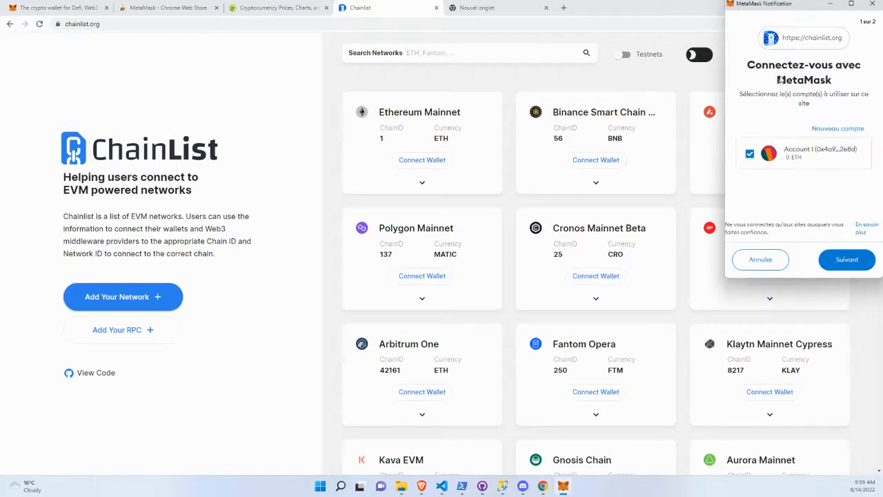
left_click(853, 263)
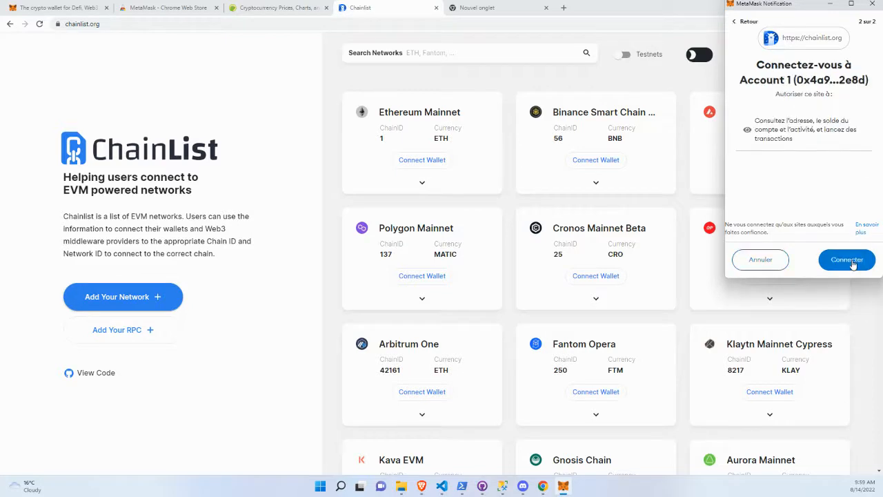
left_click(854, 264)
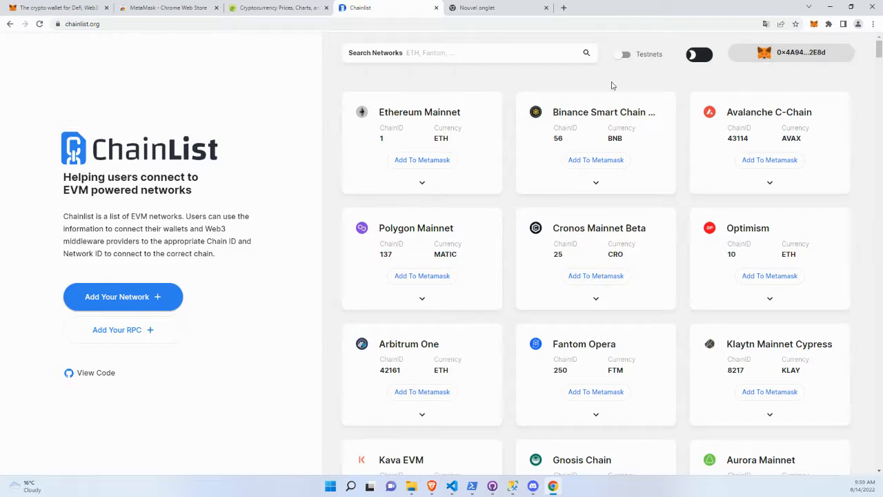
Search Chainlist for binance, add Binance Smart Chain Mainnet to MetaMask and approve switching to that network.
left_click(457, 57)
type("binan")
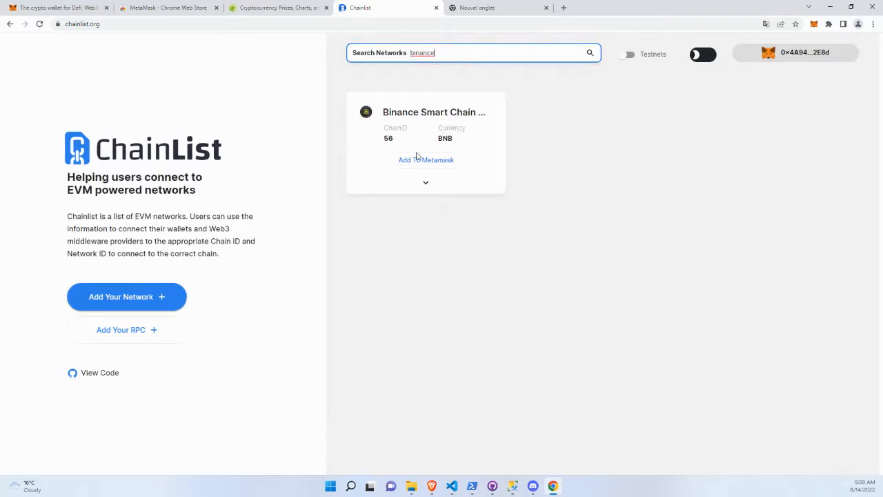
left_click(417, 163)
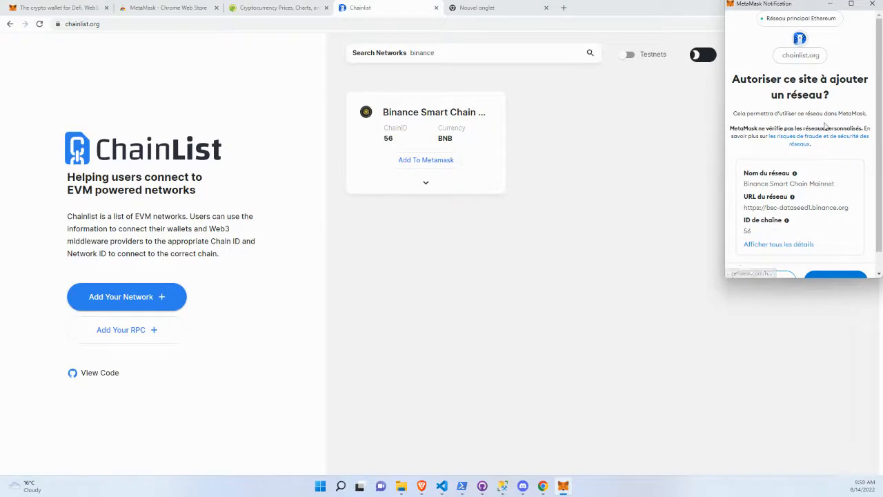
scroll(840, 234, "down", 1)
left_click(836, 259)
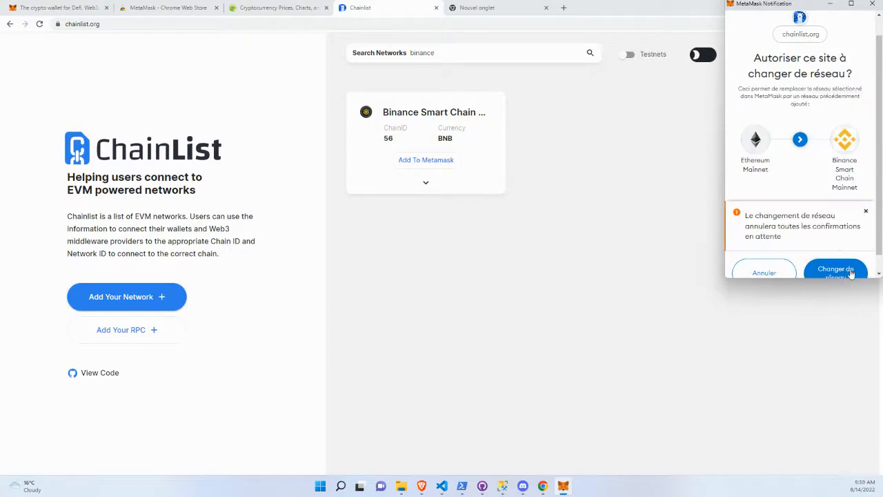
left_click(848, 270)
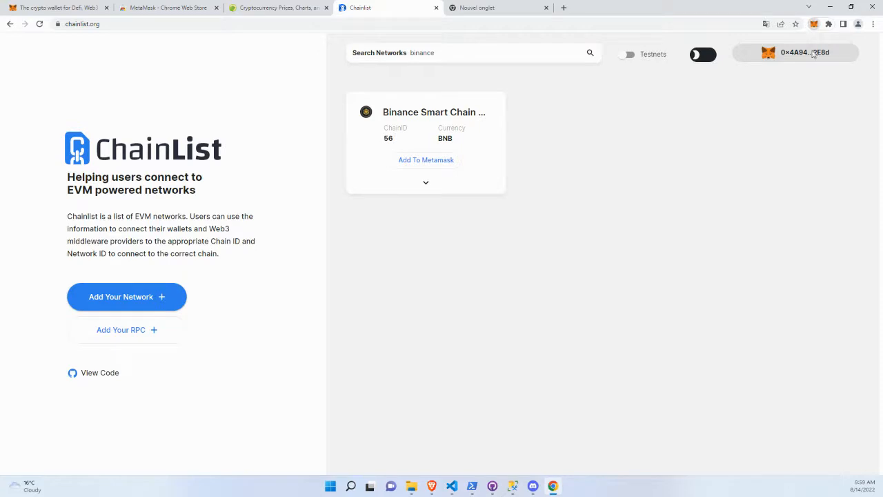
Check the selected network and the network list in the MetaMask wallet.
left_click(814, 25)
left_click(759, 49)
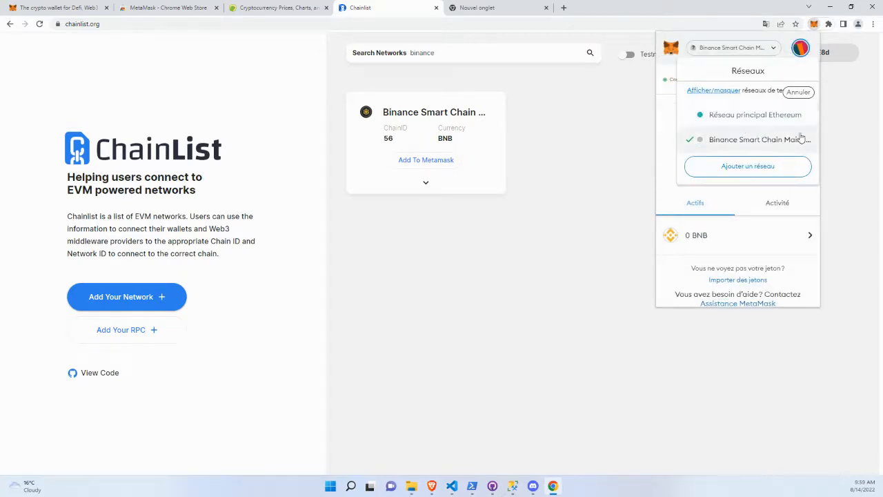
left_click(645, 153)
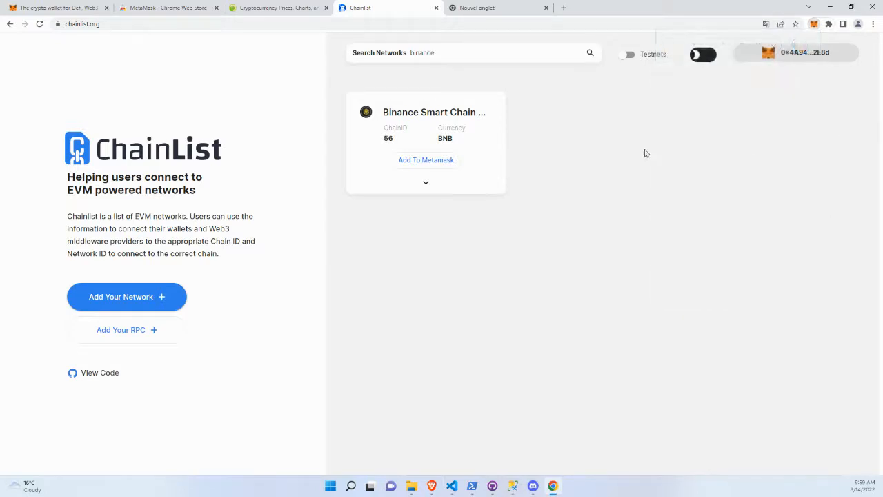
Include testnets in the Chainlist results, add Binance Smart Chain Testnet to MetaMask and approve switching to it.
left_click(629, 55)
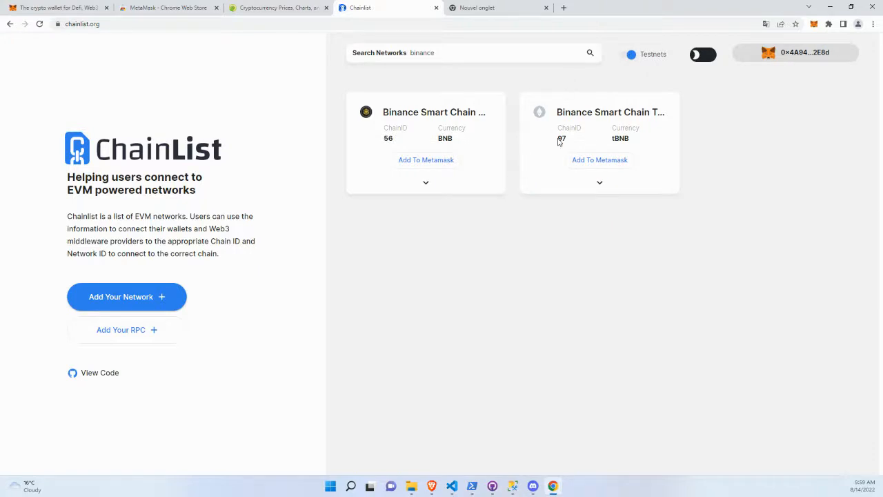
left_click(599, 160)
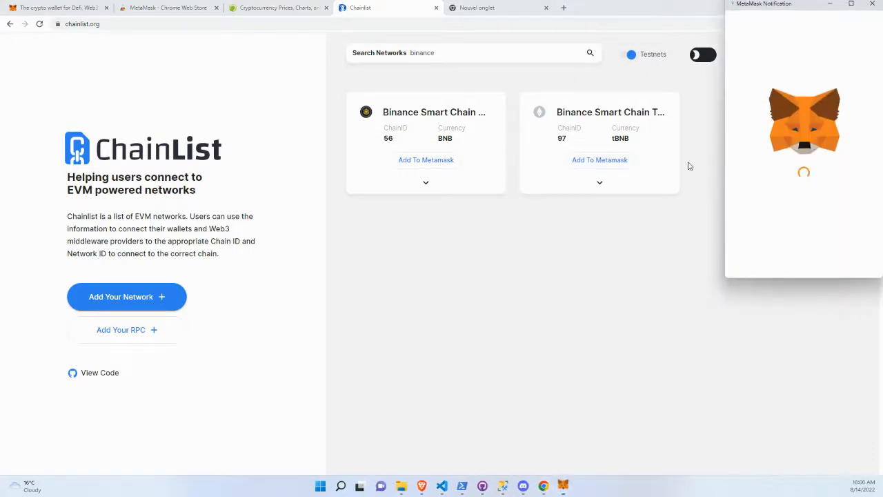
scroll(800, 207, "down", 2)
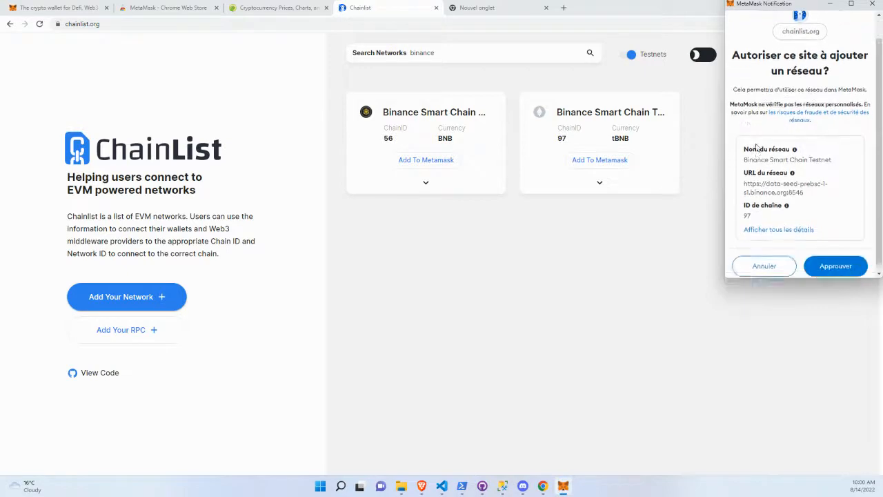
left_click(833, 261)
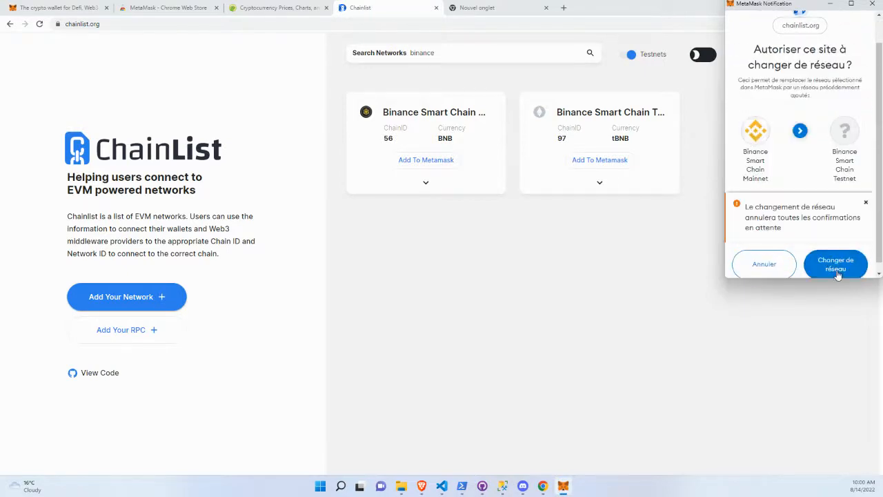
left_click(834, 265)
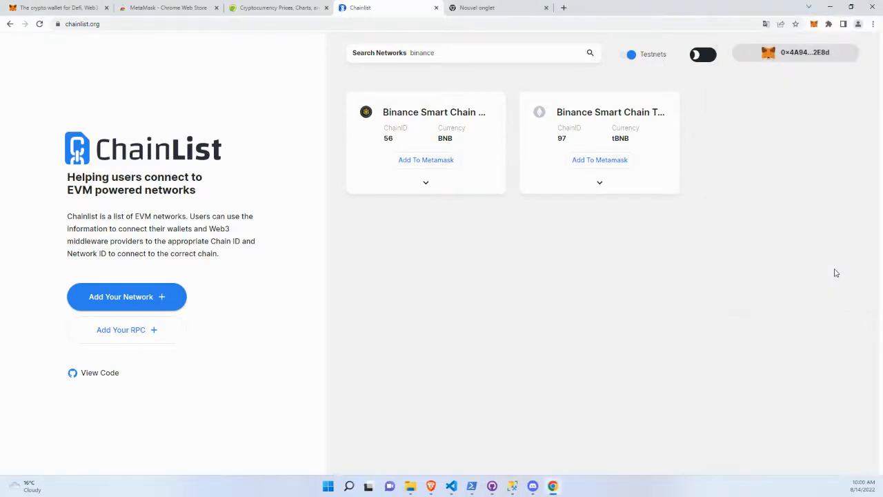
Check the MetaMask network list and keep Binance Smart Chain Testnet selected.
left_click(815, 26)
left_click(764, 49)
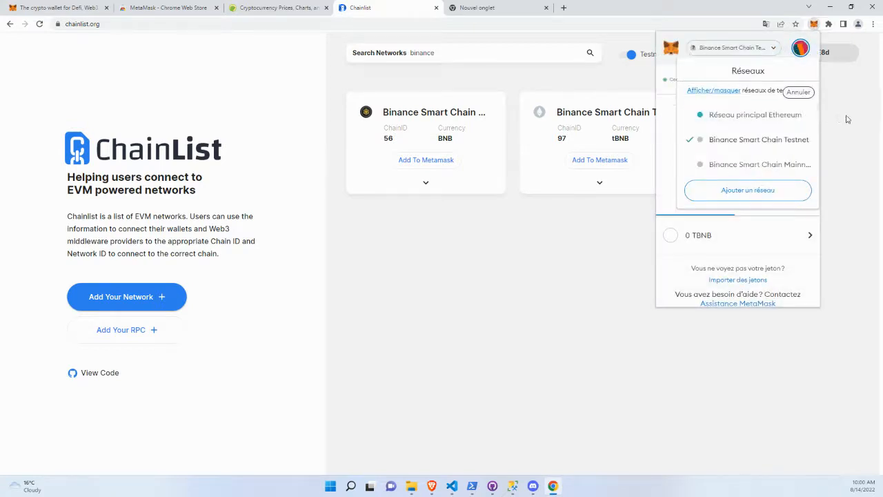
left_click(805, 142)
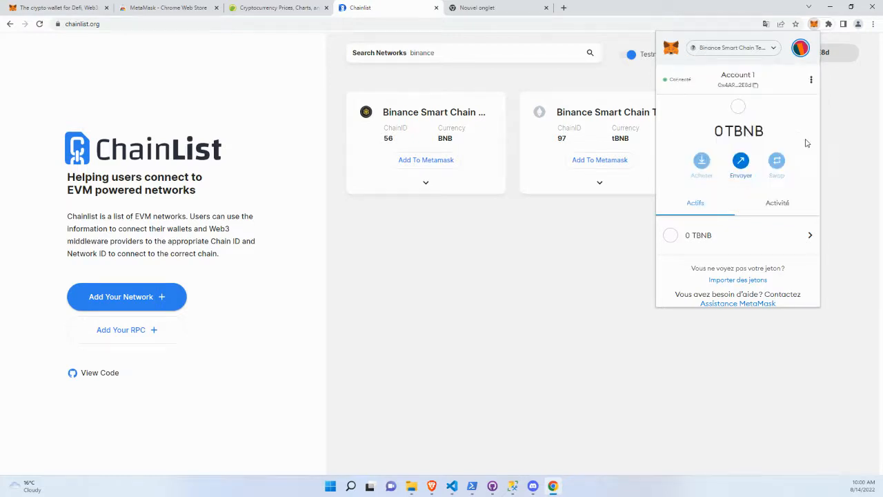
left_click(875, 154)
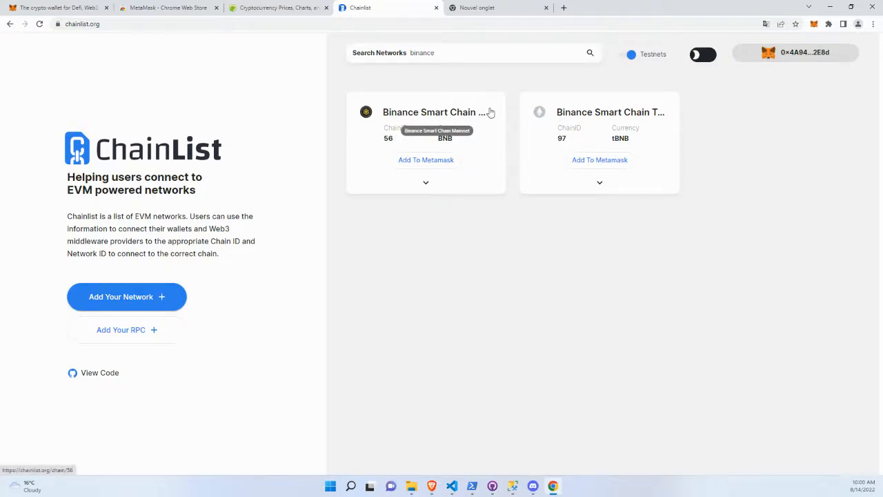
Create a new MetaMask account named CompteTest.
left_click(814, 24)
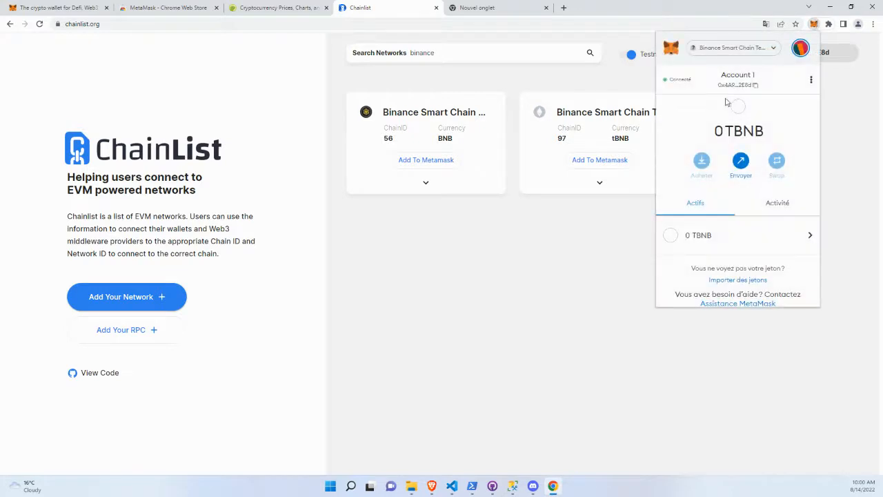
left_click(800, 50)
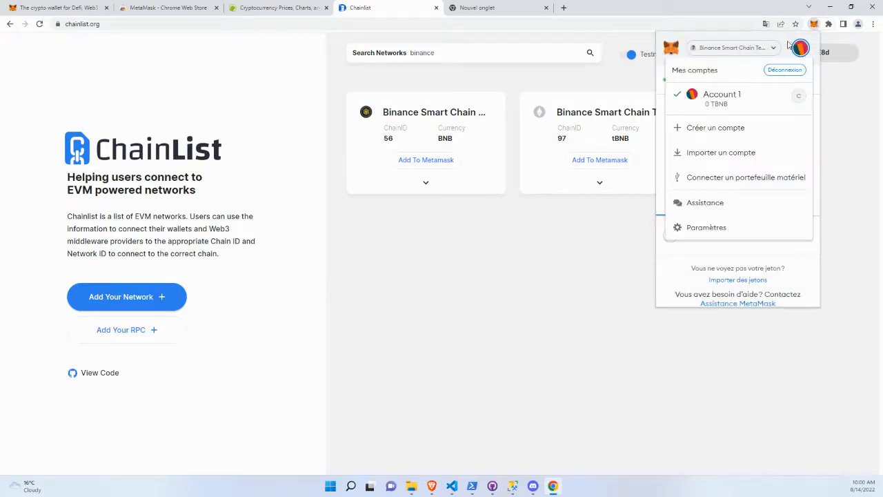
left_click(790, 44)
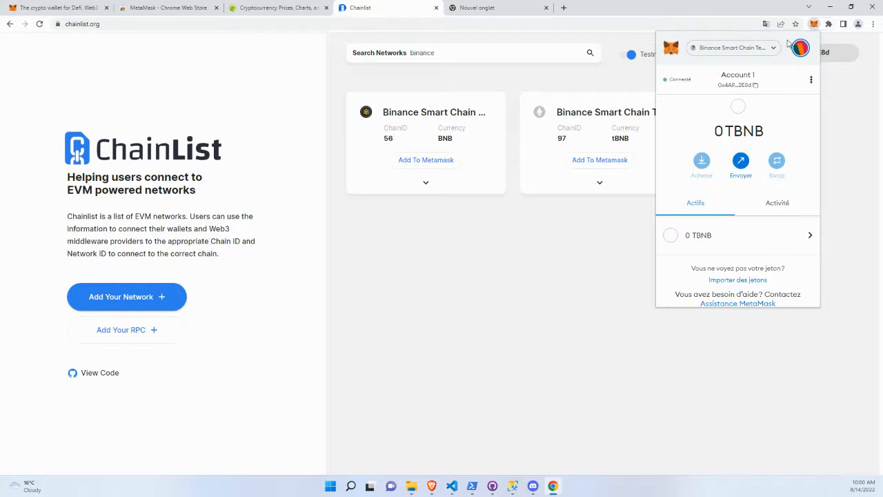
left_click(800, 48)
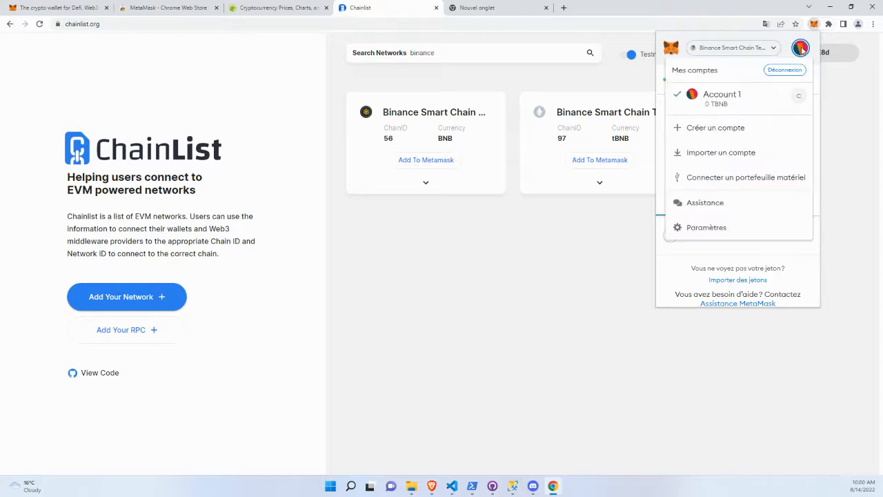
left_click(724, 133)
type("CompteTest")
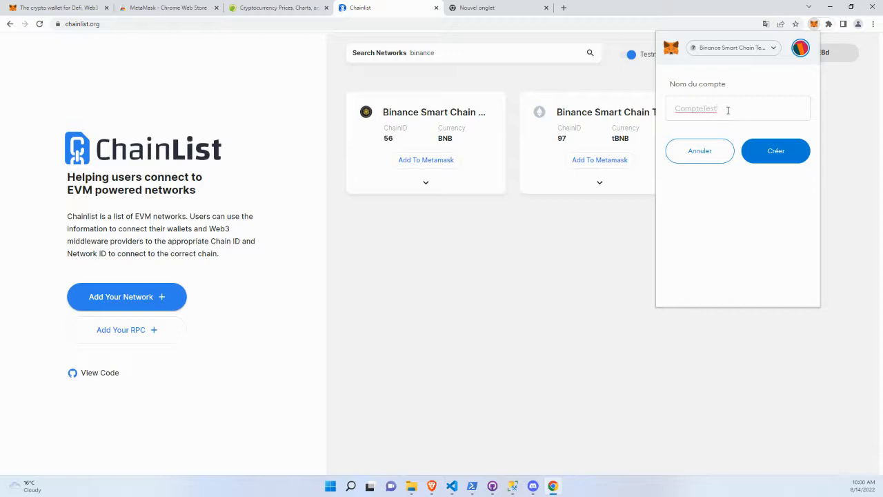
left_click(785, 153)
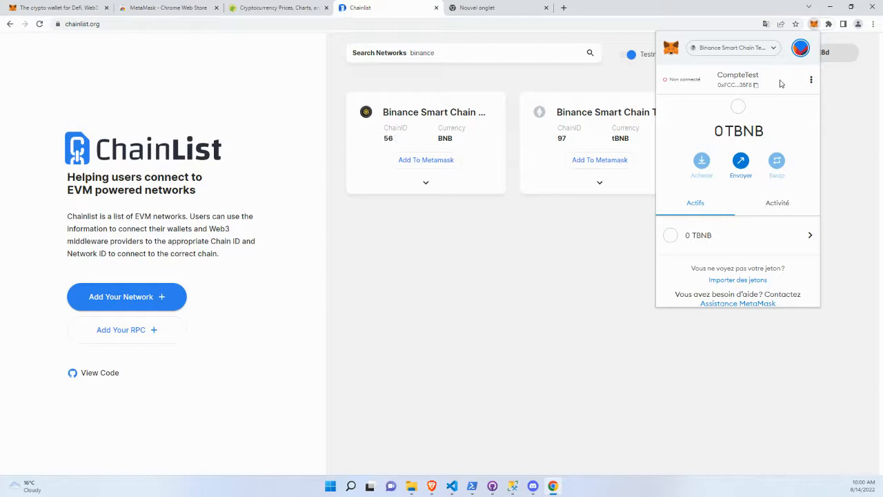
Review the list of accounts in the MetaMask wallet.
left_click(798, 48)
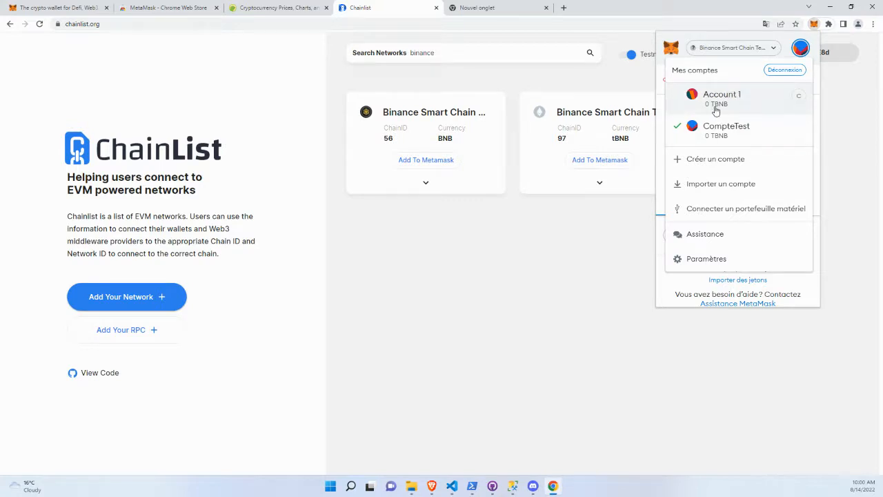
left_click(785, 42)
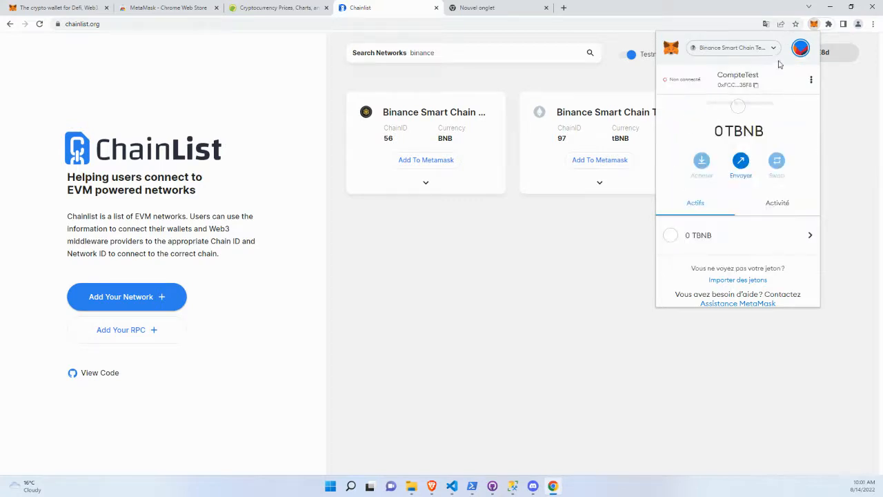
left_click(800, 48)
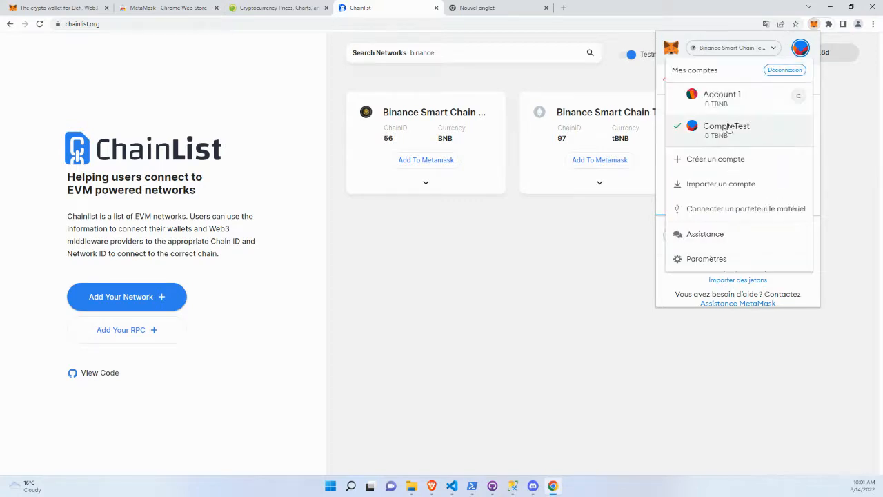
left_click(788, 46)
Examine CompteTest's balance, assets and activity in MetaMask, dismissing the prompt to connect the account to chainlist.org.
left_click_drag(723, 131, 765, 131)
left_click(743, 131)
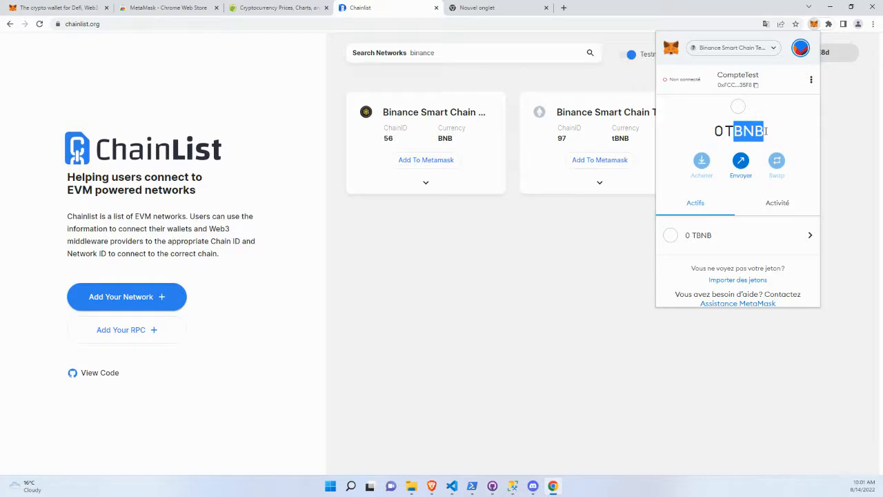
left_click(729, 131)
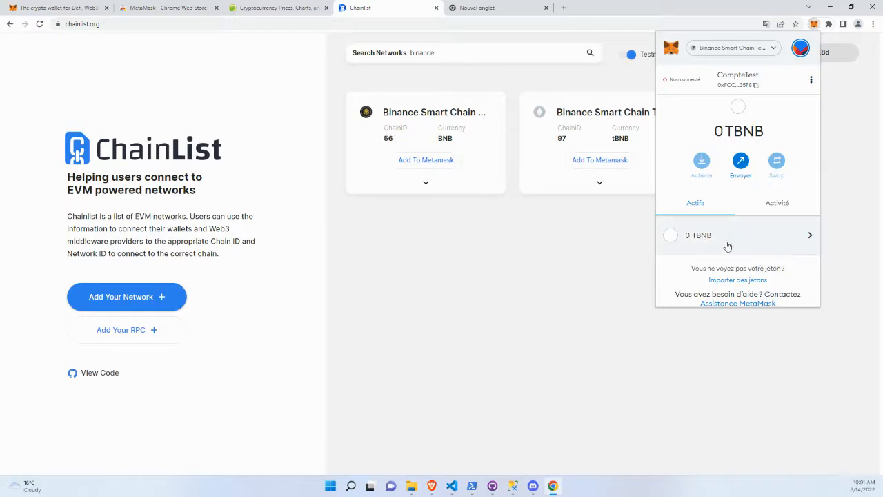
left_click(783, 205)
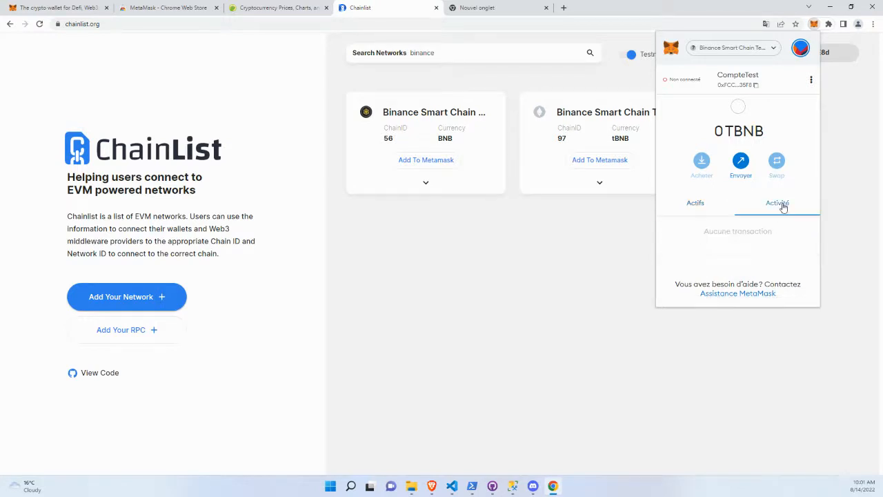
left_click(696, 209)
left_click(862, 128)
right_click(832, 131)
left_click(792, 105)
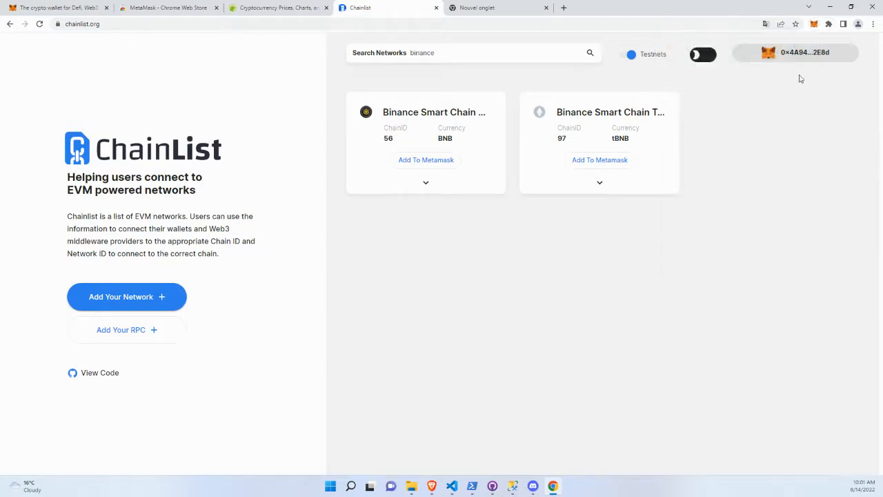
left_click(814, 25)
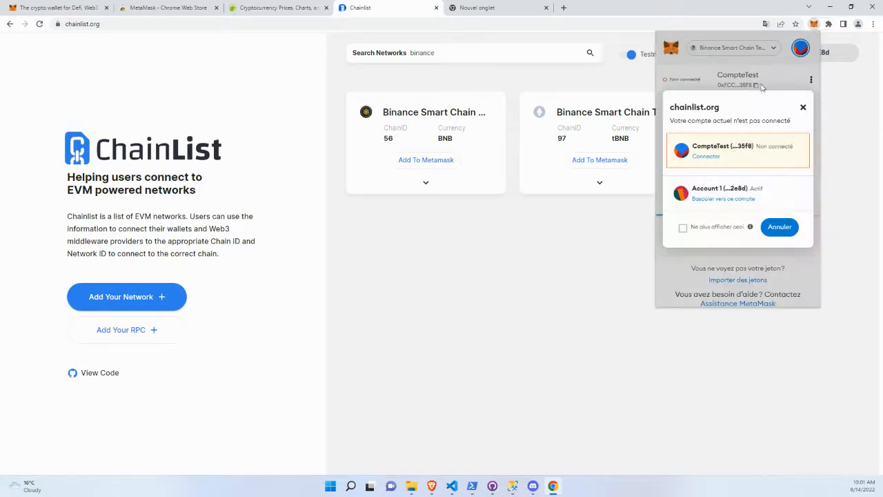
left_click(802, 109)
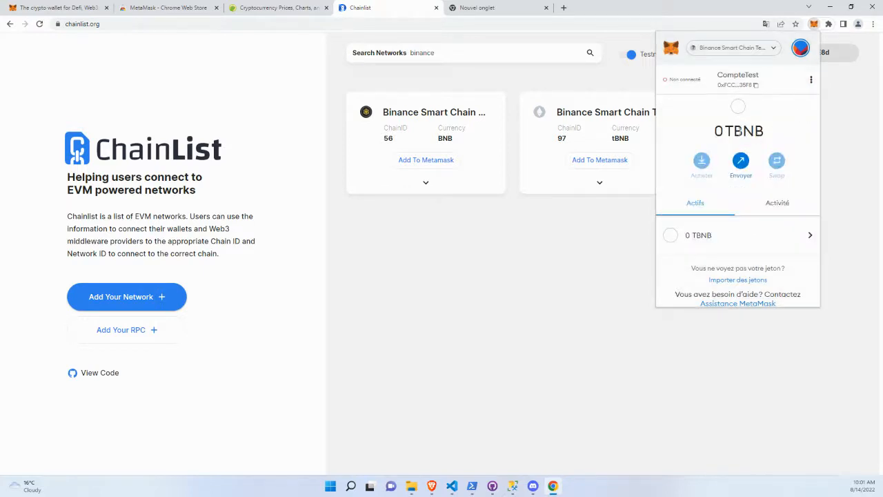
left_click_drag(715, 135, 761, 136)
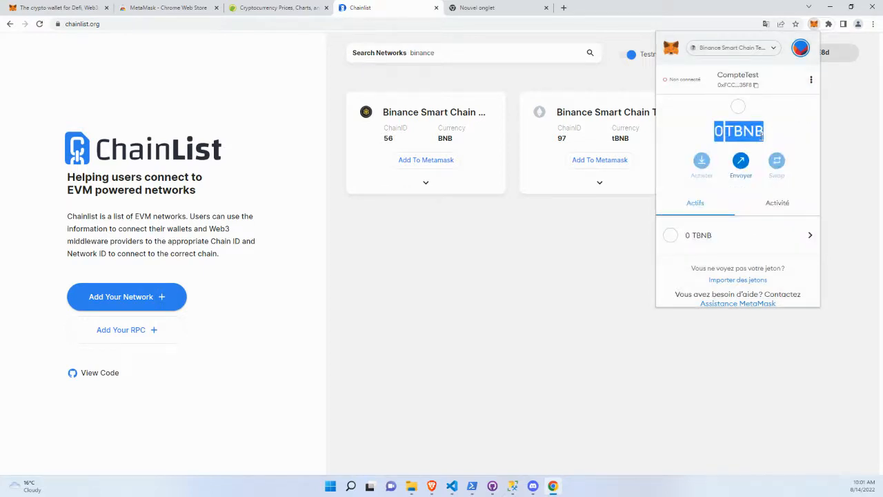
Search the web for bnb faucet in a new tab and open the Binance Smart Chain testnet faucet, dismissing the translation offer.
left_click(563, 8)
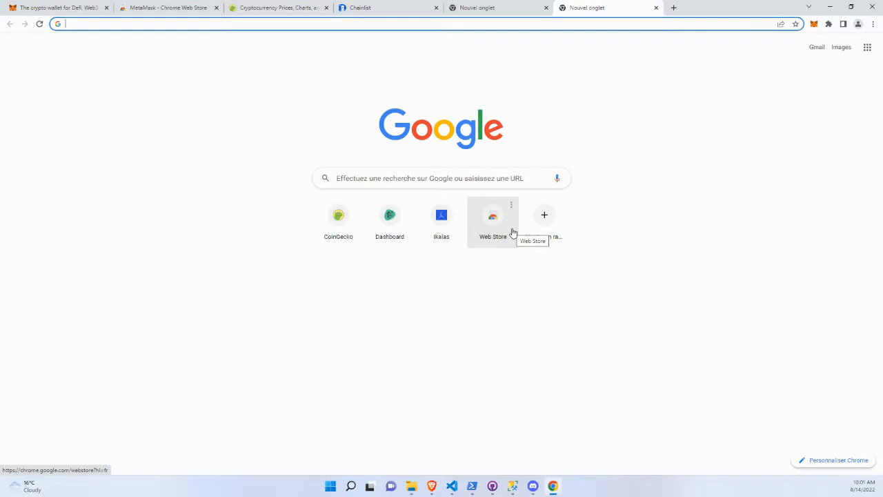
type("bnb faucet")
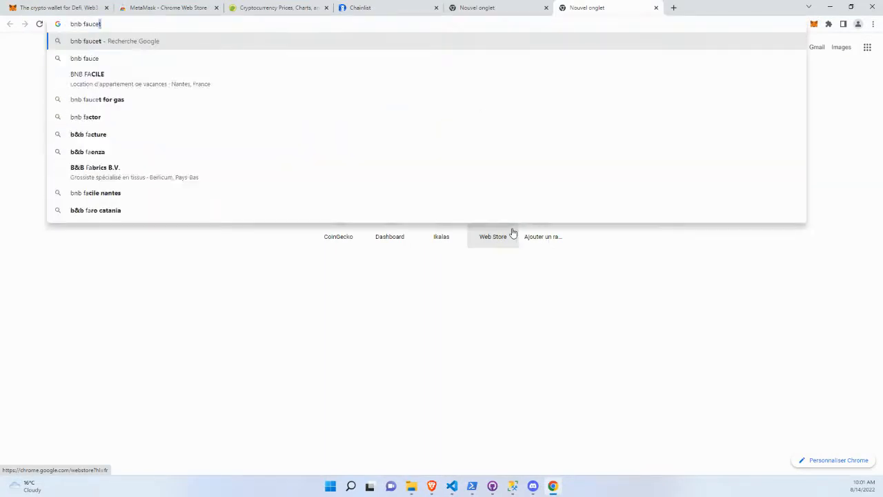
key("Return")
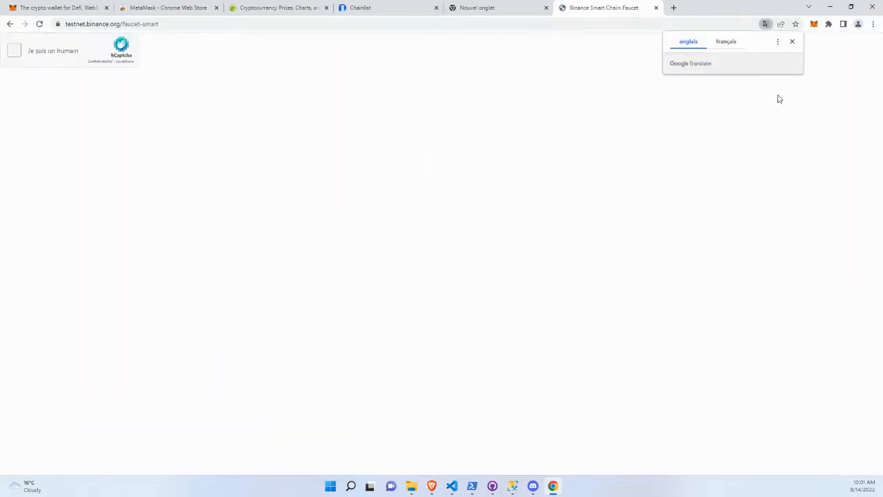
left_click(792, 42)
Complete the faucet's human verification by selecting the images of dogs wearing a collar.
left_click(14, 50)
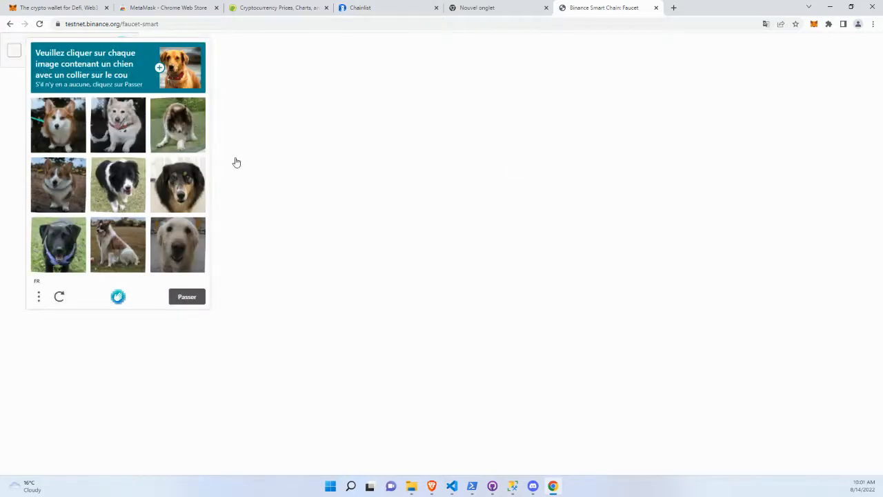
left_click(189, 133)
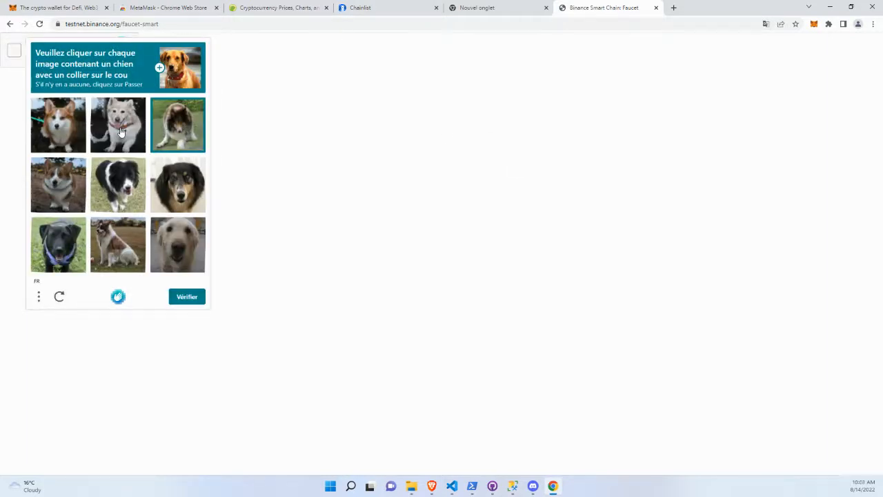
left_click(157, 131)
left_click(126, 130)
left_click(65, 255)
left_click(69, 188)
left_click(186, 296)
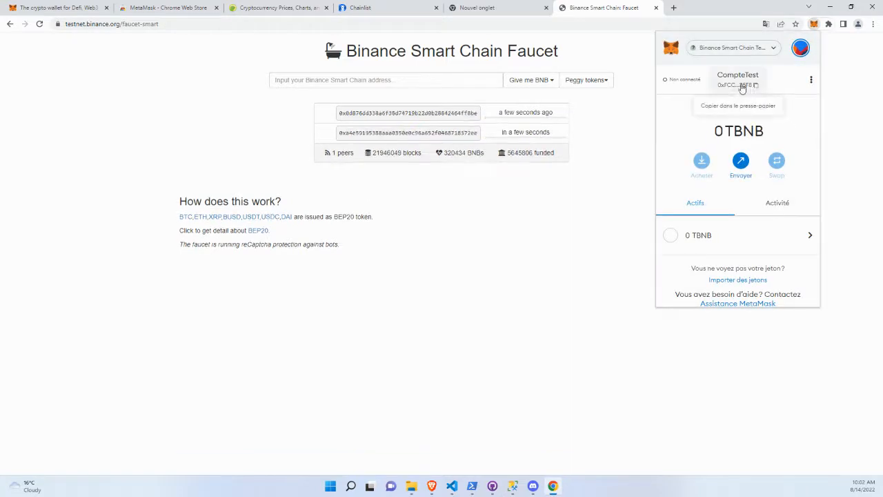
Copy CompteTest's wallet address from MetaMask and paste it into the faucet's address field.
left_click(756, 84)
left_click(456, 83)
type("0xFCC2207E5029352cc14f421A0FbCf32f429135F8")
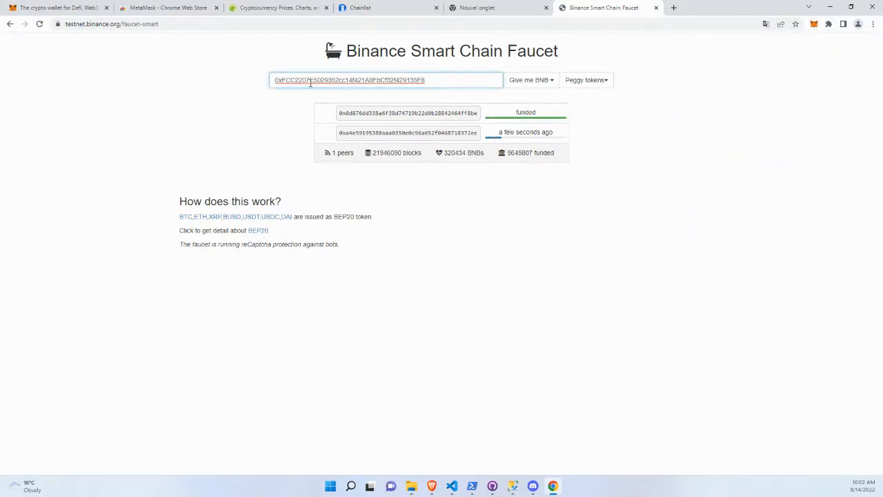
left_click_drag(280, 83, 468, 76)
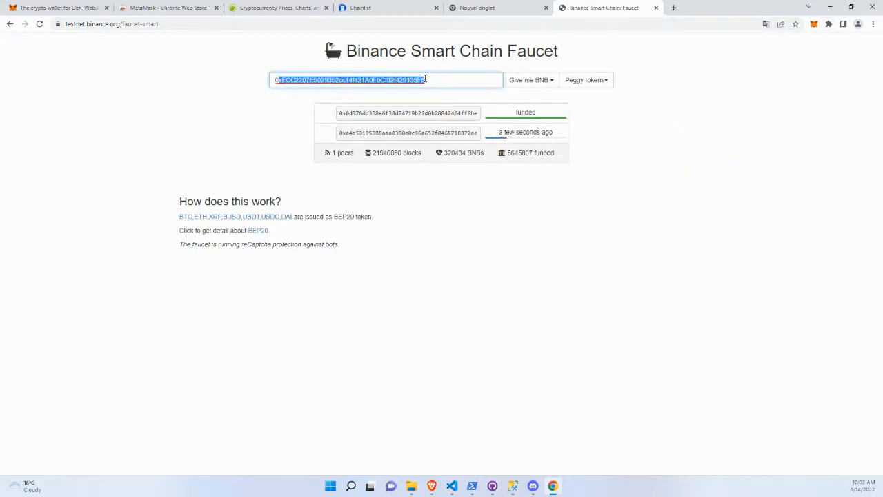
left_click(458, 79)
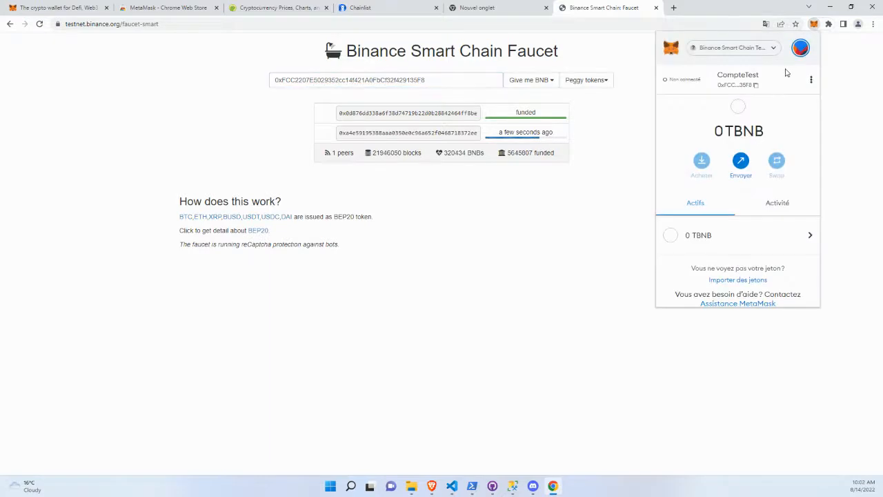
View CompteTest's account details with its QR code and full address in MetaMask, then close them.
left_click(810, 80)
left_click(771, 151)
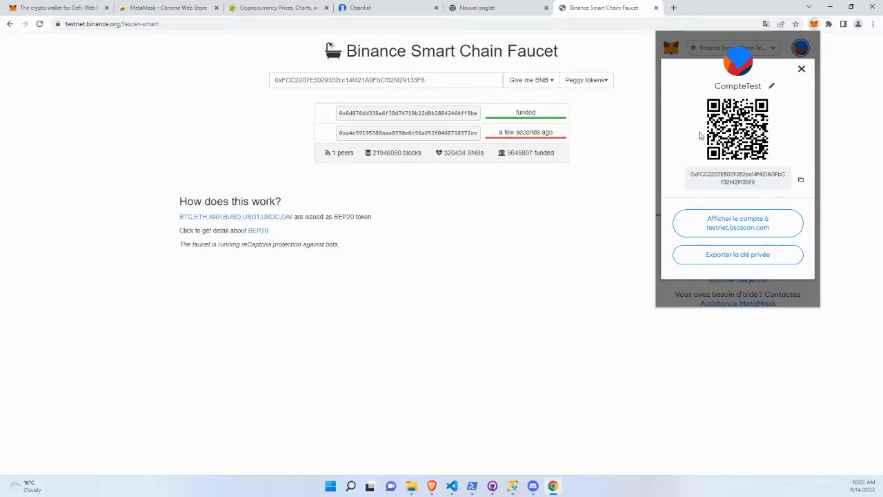
left_click(838, 98)
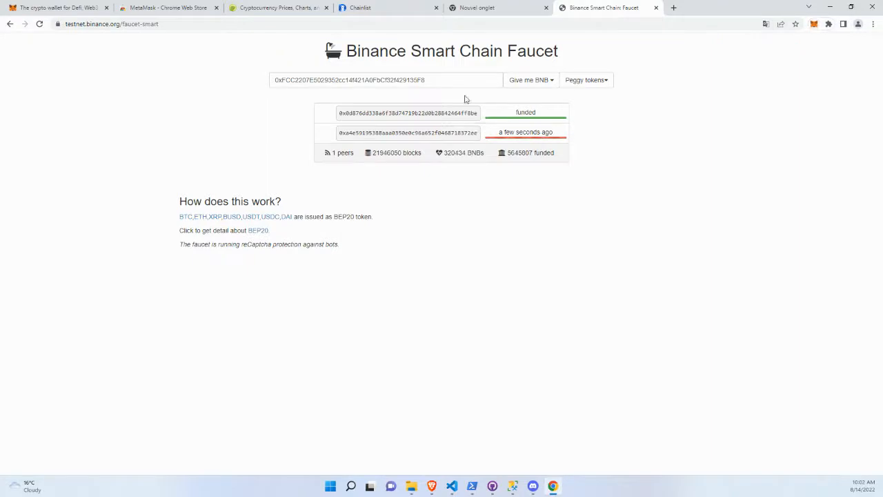
Request 0.5 BNB from the faucet for the pasted wallet address, repeating the request.
left_click_drag(318, 80, 412, 78)
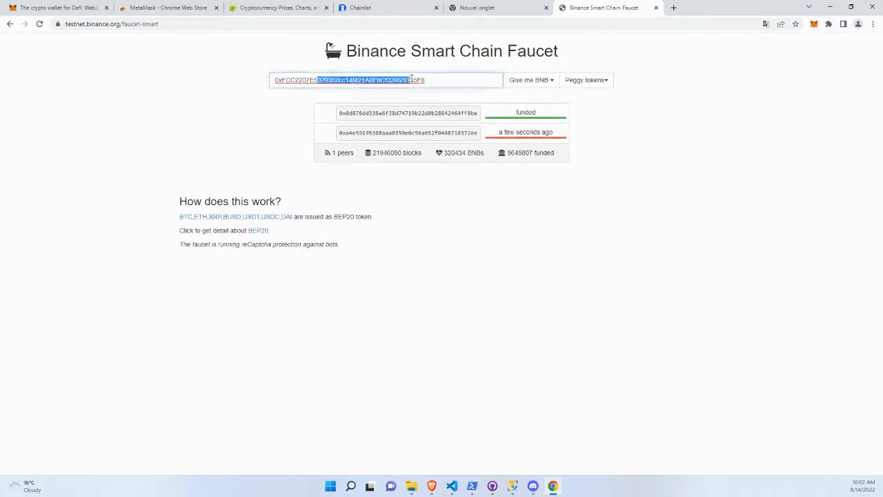
left_click(542, 81)
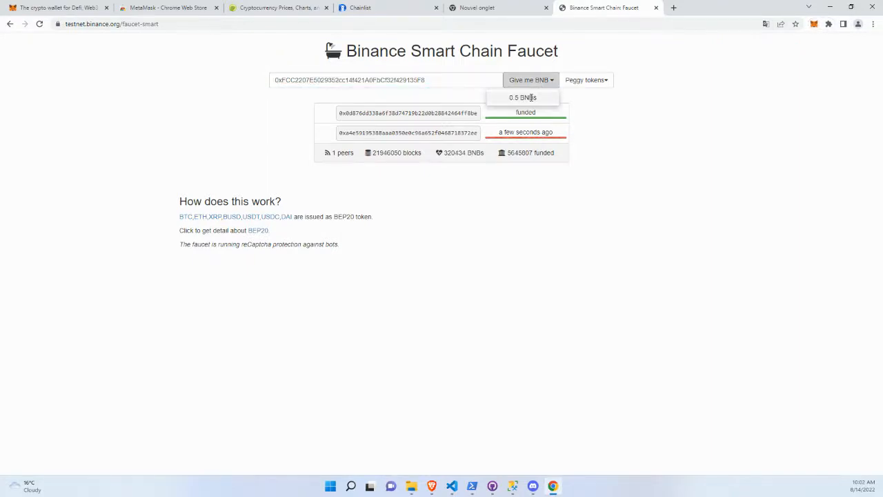
left_click(528, 99)
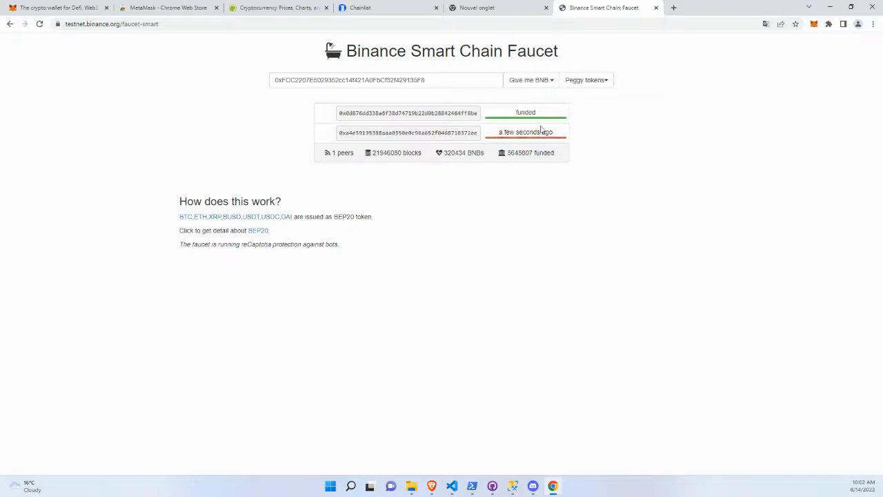
left_click(537, 84)
left_click(526, 99)
left_click(524, 85)
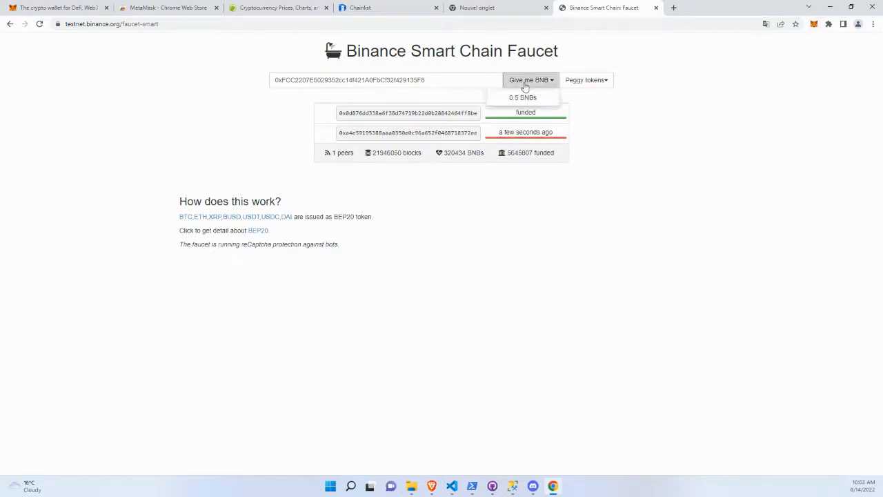
left_click(550, 100)
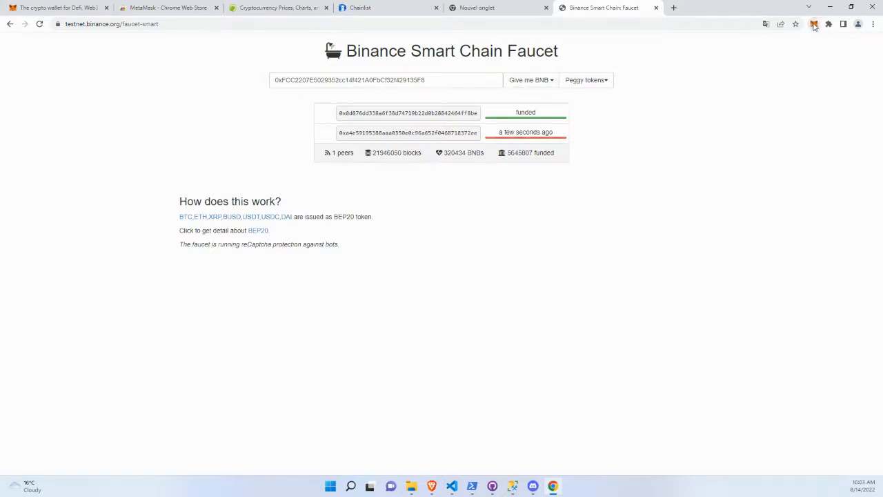
Check CompteTest's TBNB balance in MetaMask, then close the wallet.
left_click(814, 25)
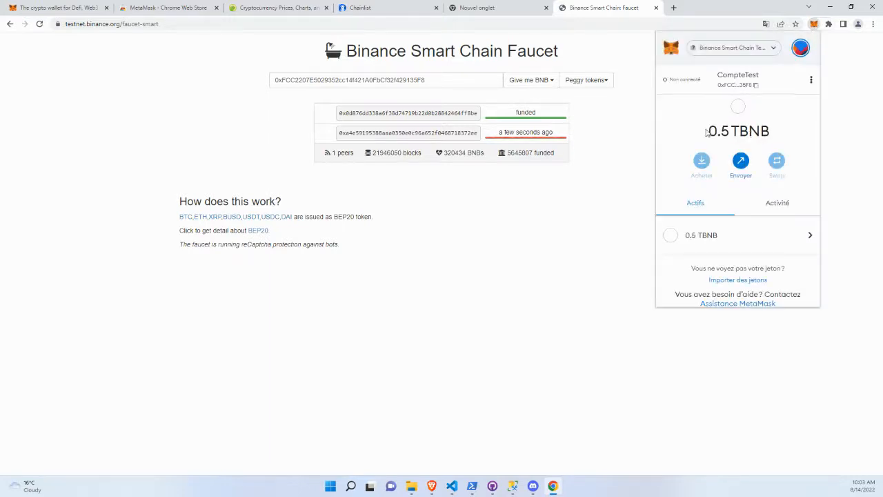
left_click_drag(705, 133, 729, 133)
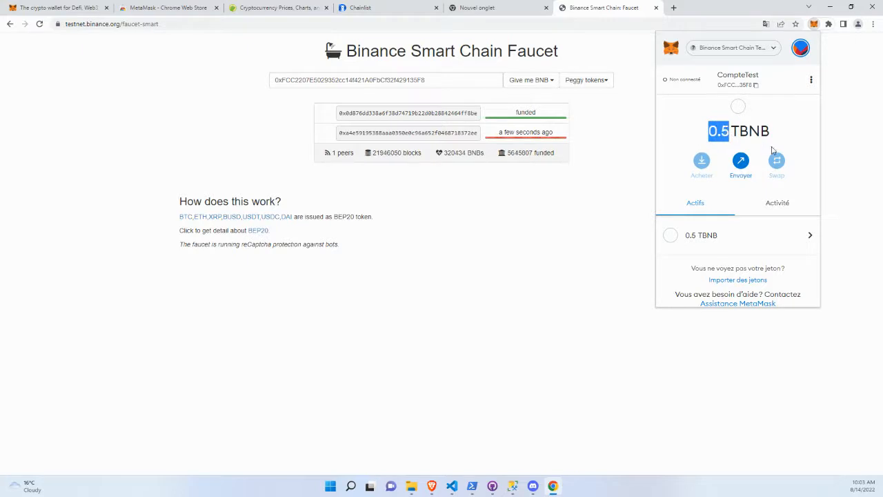
left_click(718, 131)
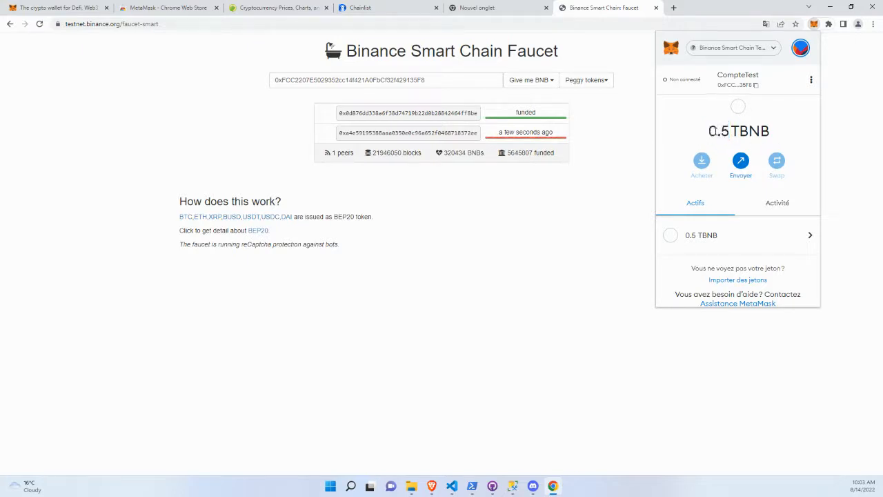
left_click_drag(710, 131, 730, 131)
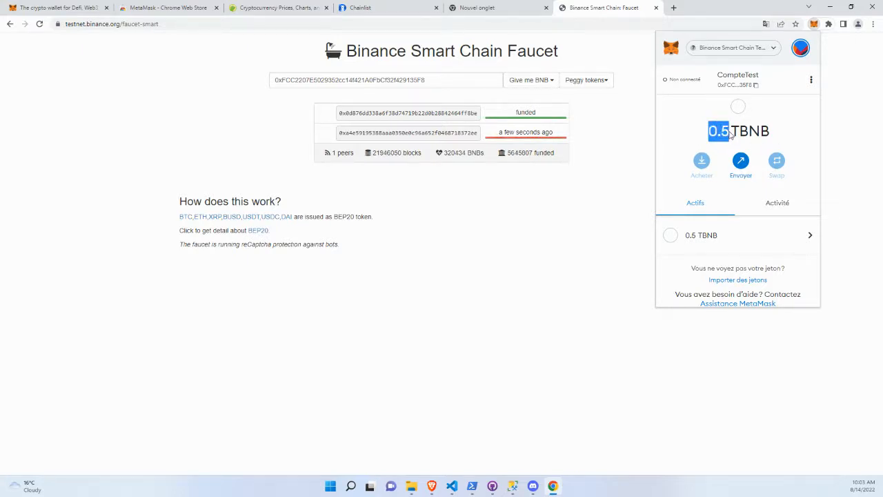
left_click(839, 124)
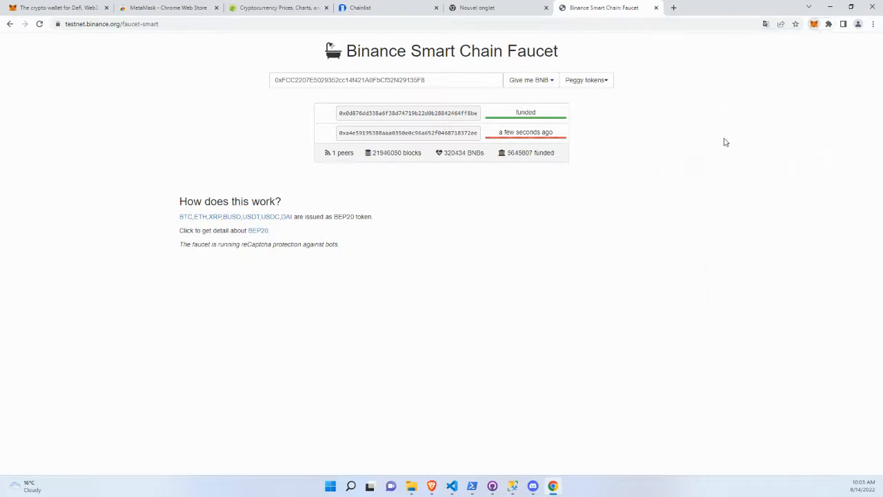
left_click_drag(694, 92, 688, 92)
left_click(693, 88)
Open the testnet.bscscan.com explorer in a new tab and dismiss the translation offer.
left_click(674, 8)
type("test")
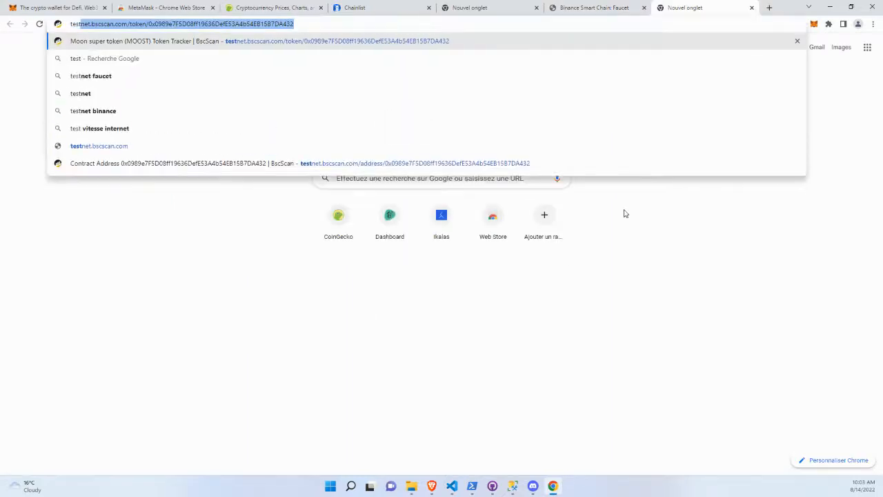
type("net.bs")
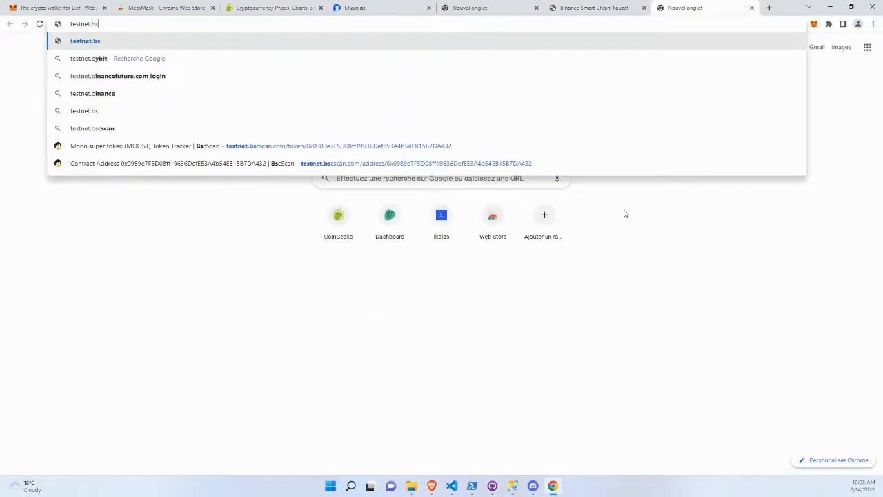
type("cscan.c")
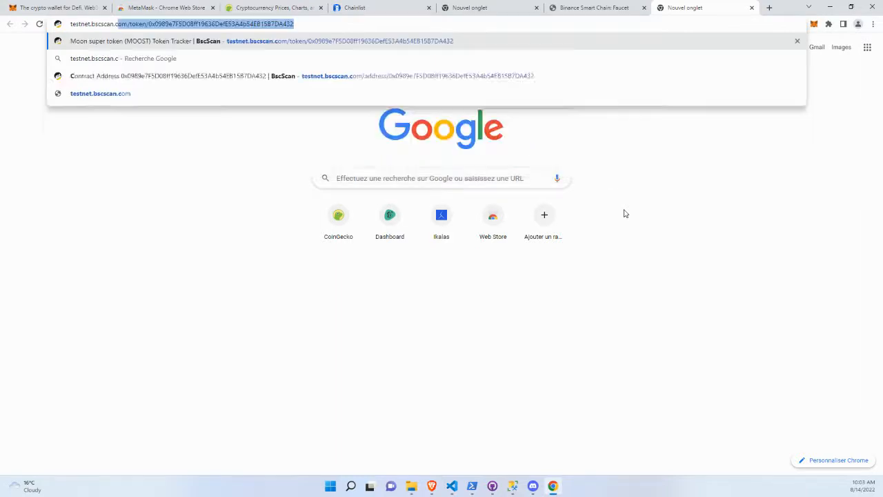
key("Return")
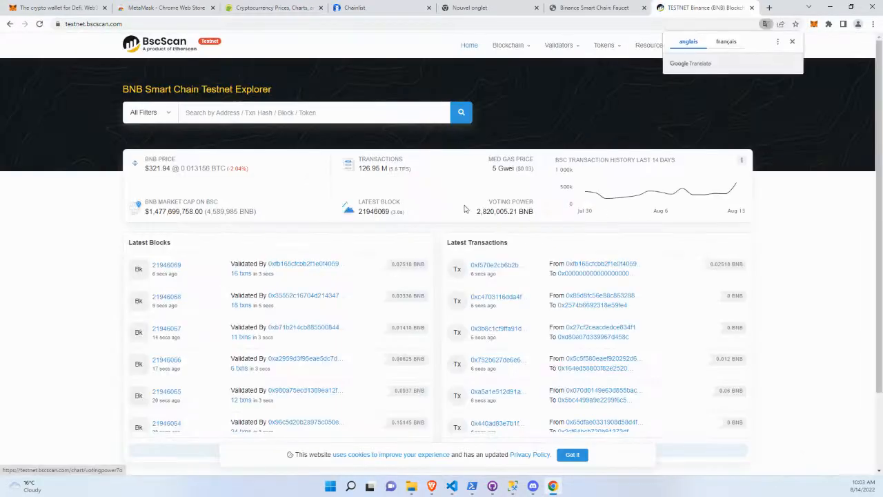
left_click(792, 42)
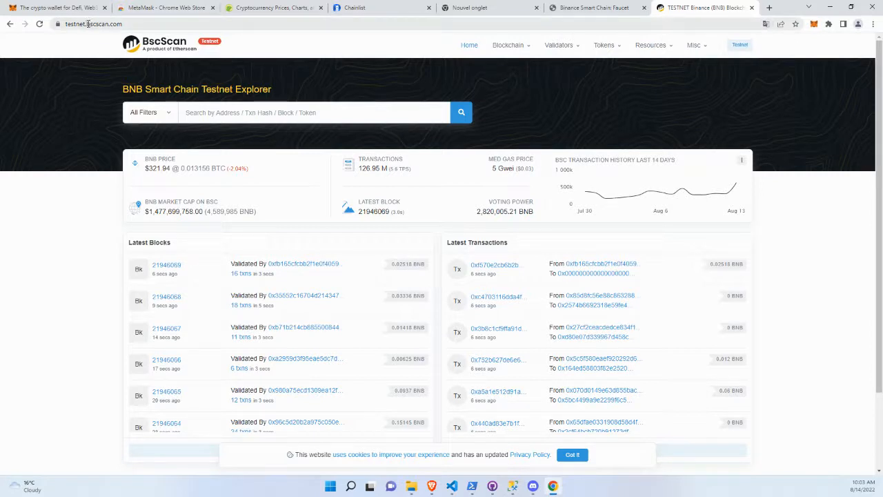
Copy the bscscan.com part of the address, open that mainnet explorer in another new tab and dismiss the translation offer.
left_click_drag(88, 23, 149, 25)
key("ctrl+c")
key("ctrl+t")
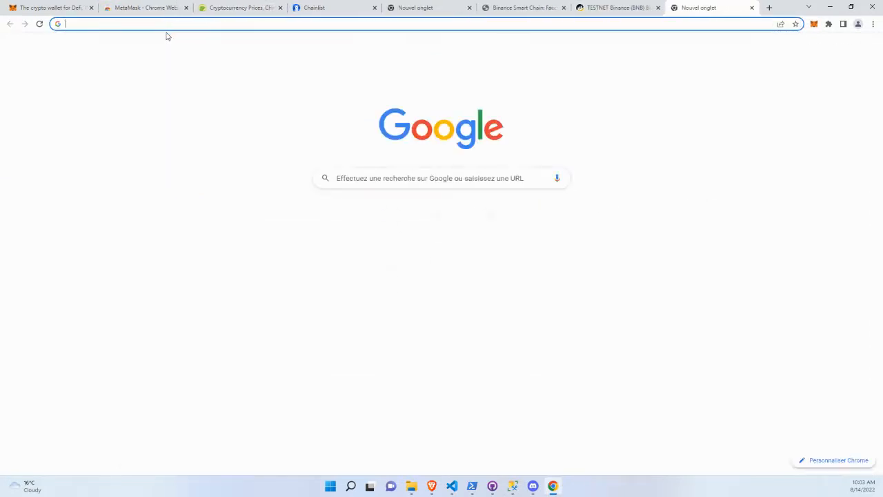
key("ctrl+v")
key("Return")
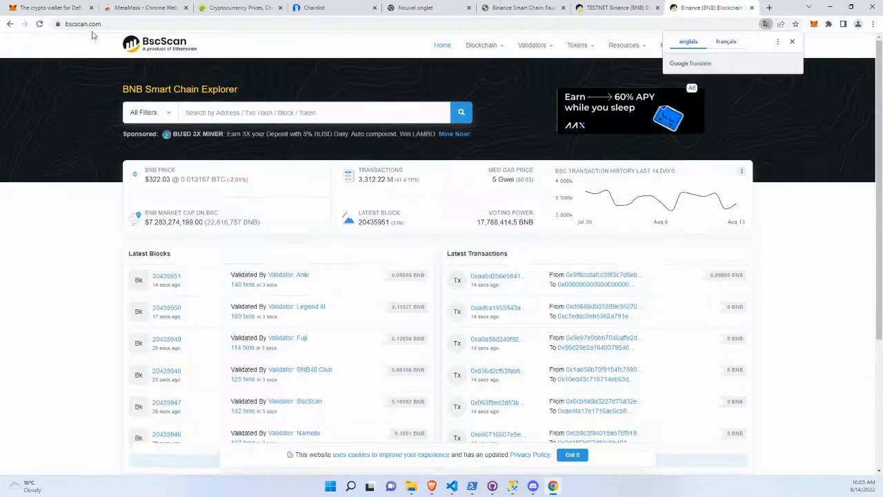
left_click(792, 41)
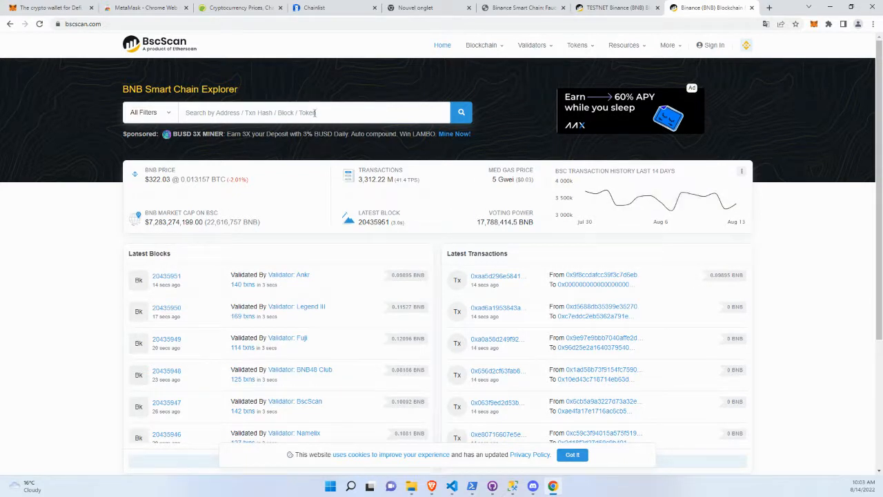
Copy CompteTest's address from MetaMask, look it up in the testnet BscScan explorer and examine the incoming transaction's value.
left_click(601, 9)
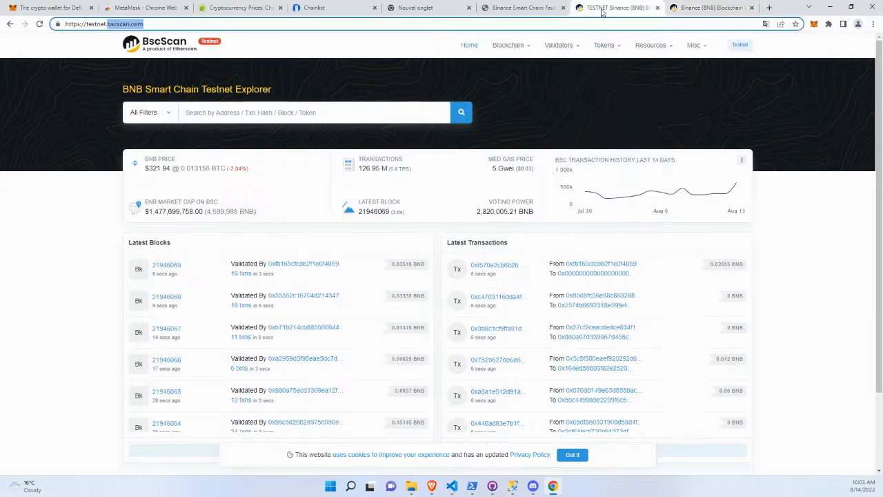
left_click(814, 25)
left_click(755, 84)
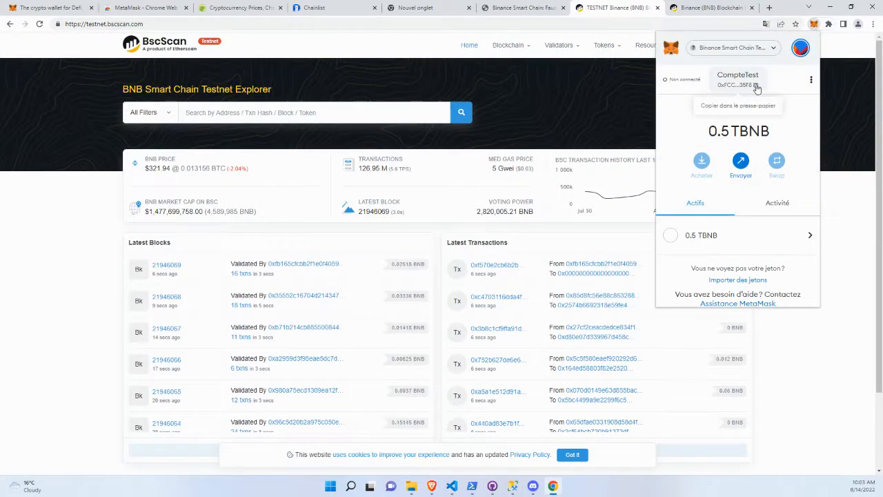
left_click(349, 111)
key("ctrl+v")
key("Return")
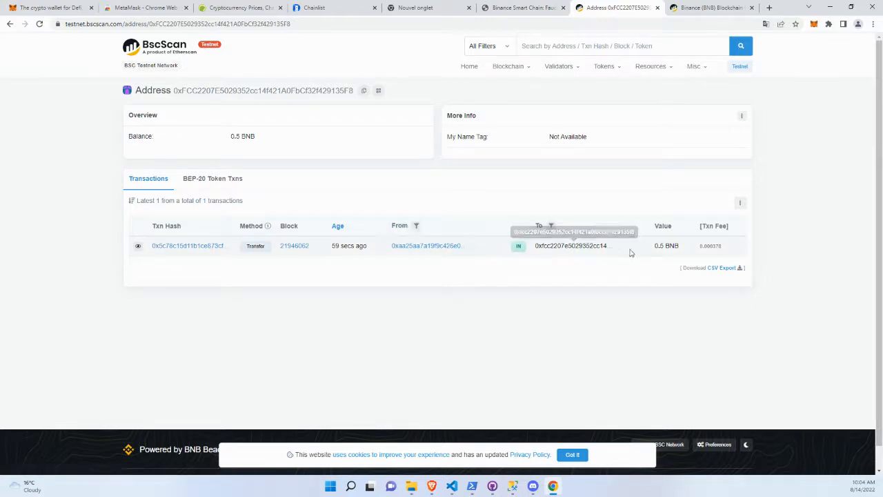
left_click_drag(654, 245, 683, 246)
right_click(769, 167)
left_click(772, 123)
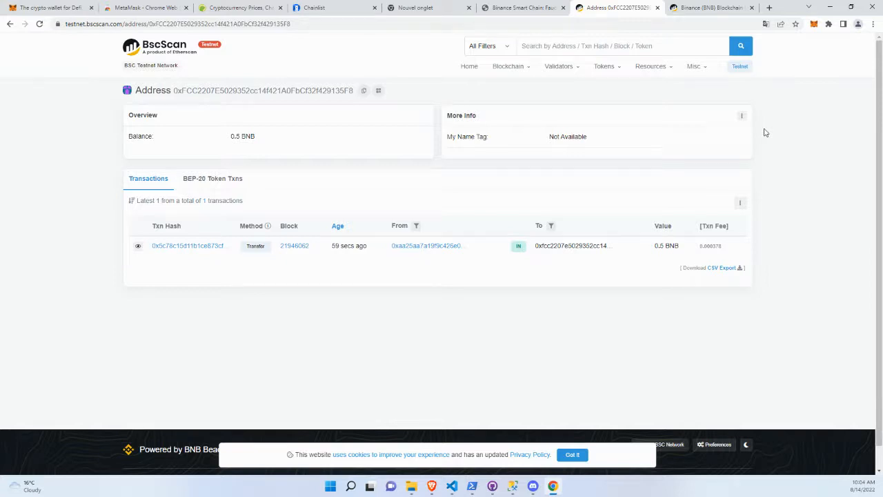
Open ikalas.com in a new tab and dismiss the translation offer.
key("ctrl+t")
type("ikalas.co")
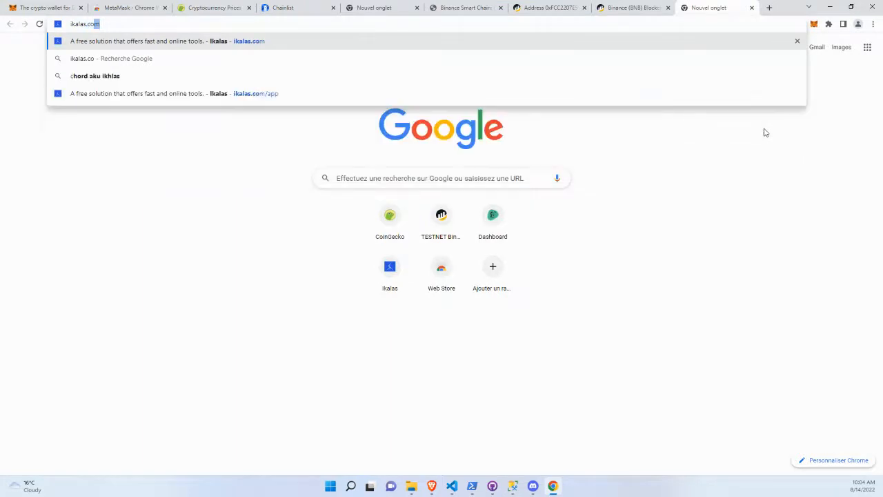
key("Return")
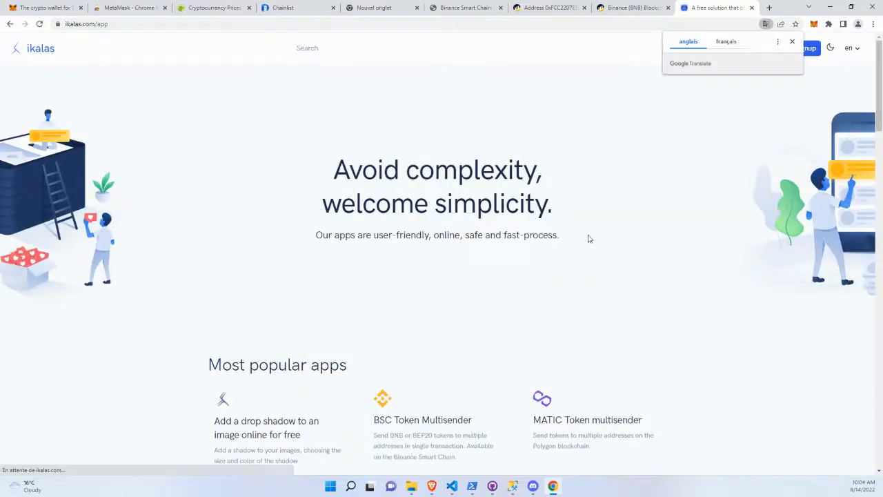
left_click(792, 41)
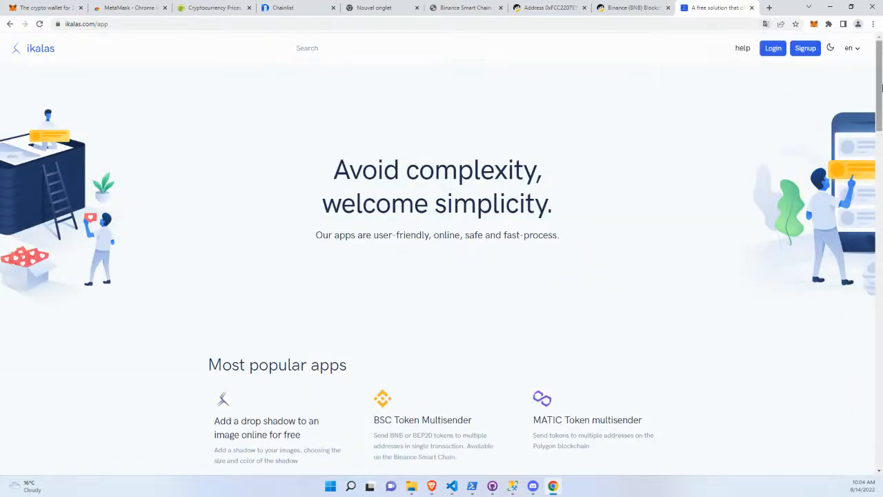
Search the ikalas apps for faucet and open the BEP20 Faucet.
left_click(385, 49)
type("facue")
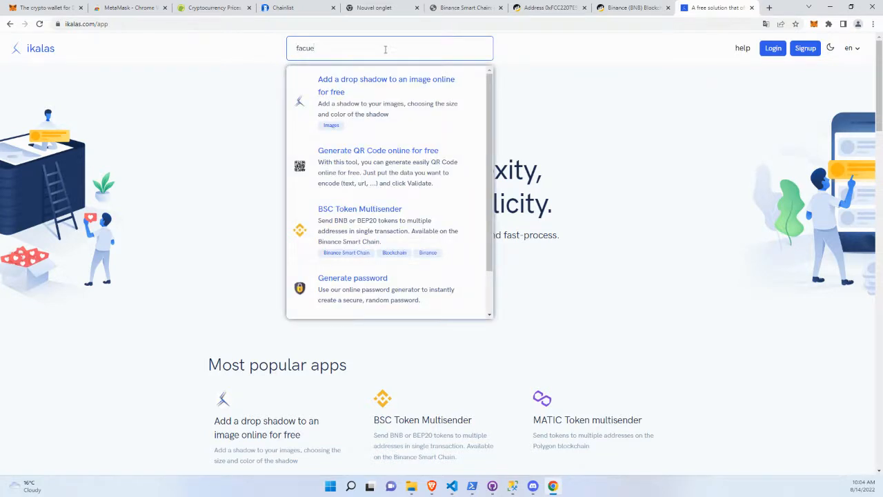
type("ucet")
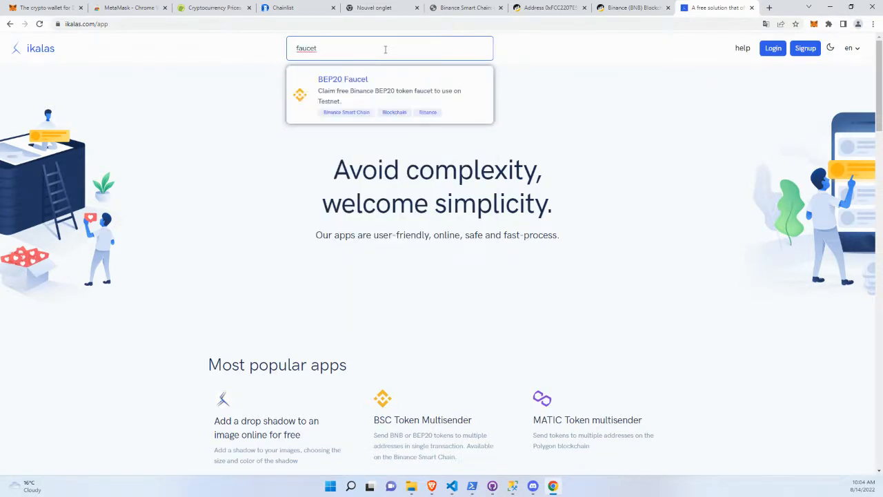
left_click(364, 82)
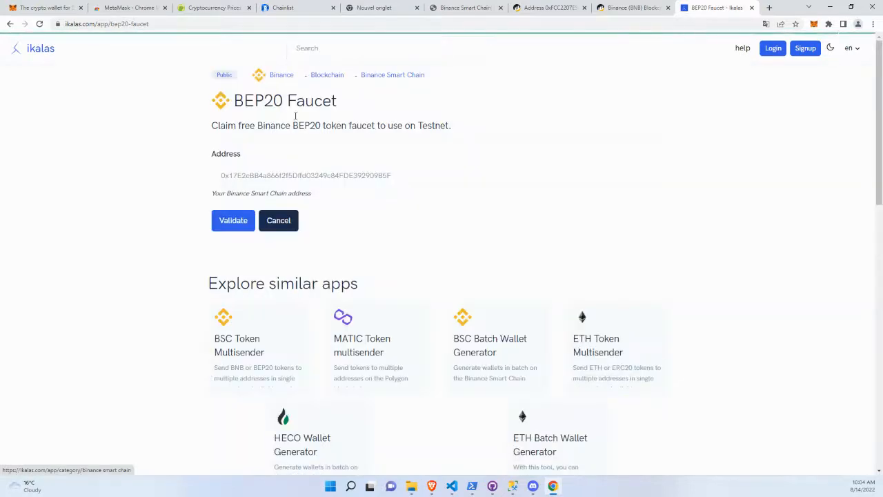
Copy the wallet address from the testnet BscScan page, paste it into the BEP20 Faucet's address field and submit the claim.
left_click(642, 8)
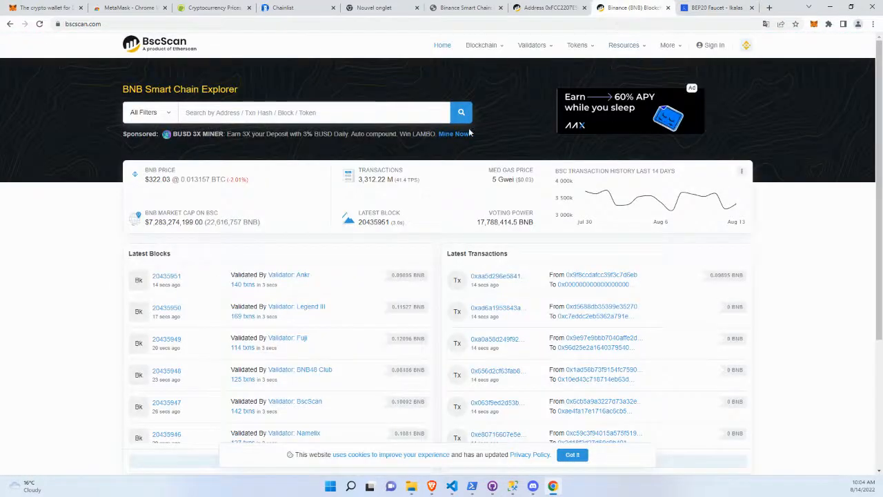
left_click(559, 8)
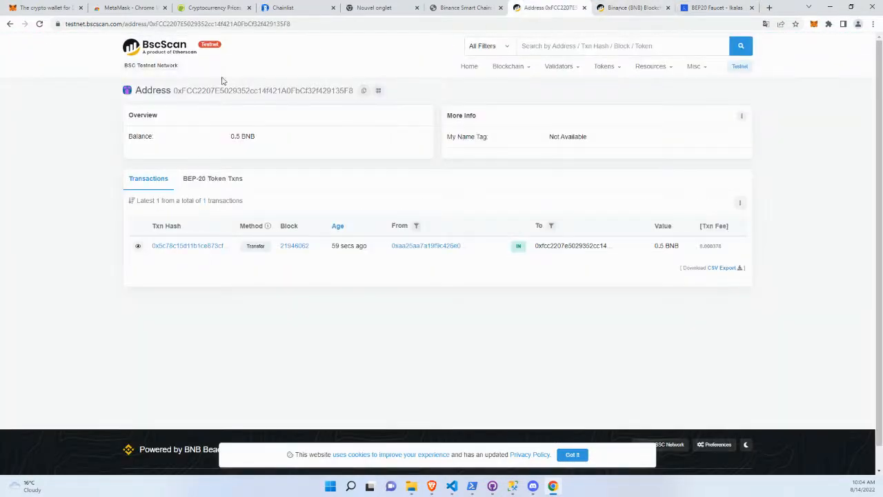
left_click(364, 91)
left_click(710, 7)
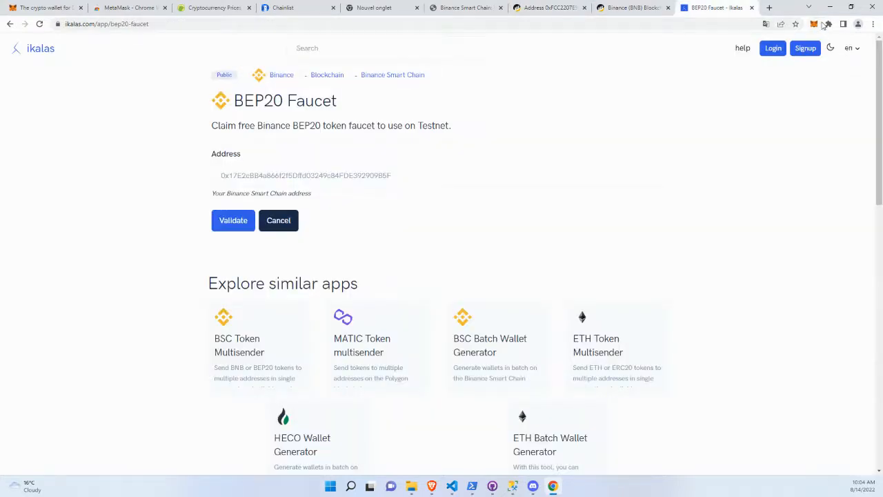
left_click(366, 173)
key("ctrl+v")
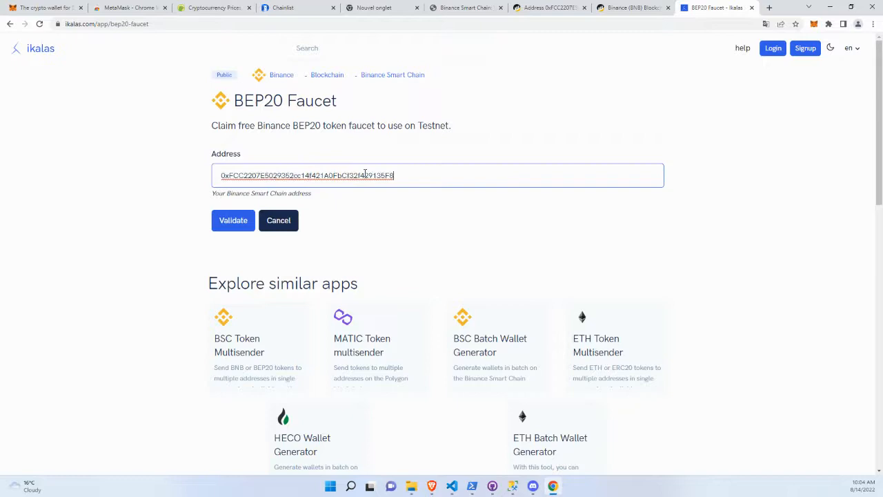
left_click(241, 227)
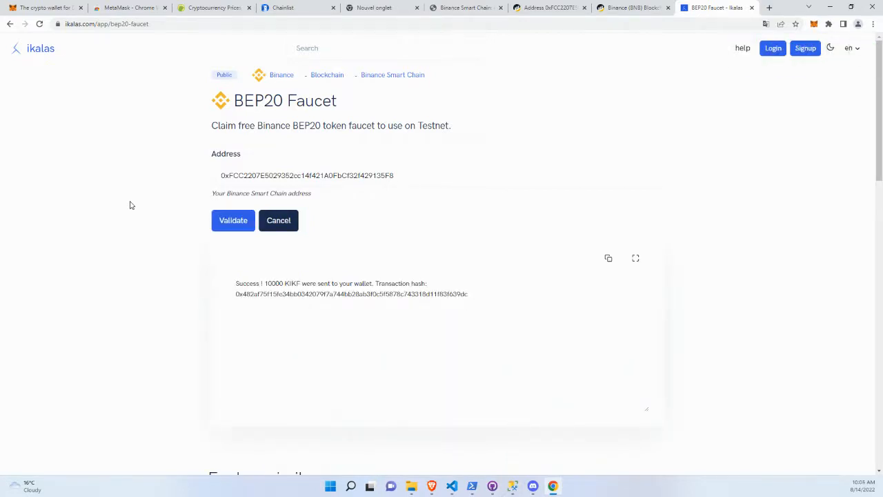
double_click(292, 283)
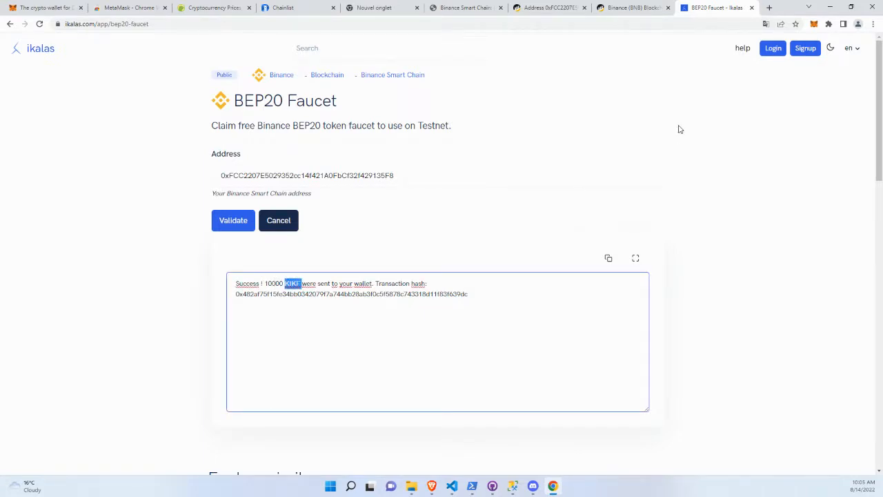
Refresh the wallet's address page on testnet BscScan and examine its token holdings and BEP-20 token transfers.
left_click(624, 8)
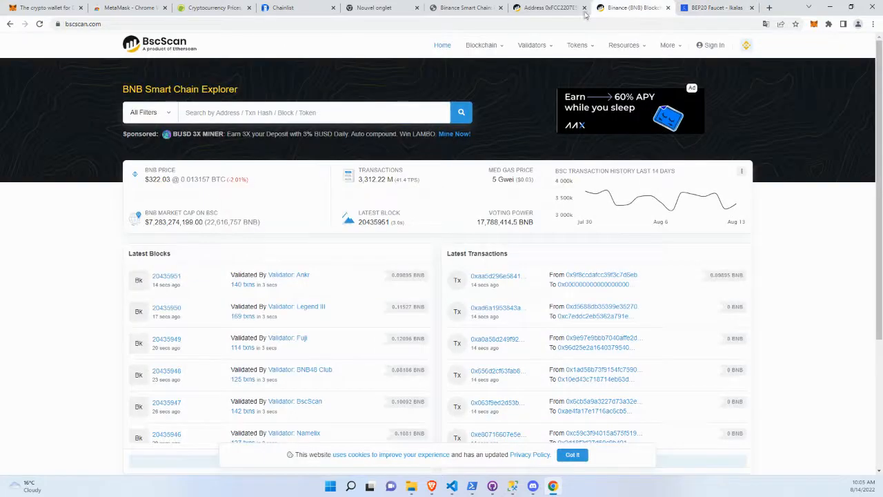
left_click(548, 9)
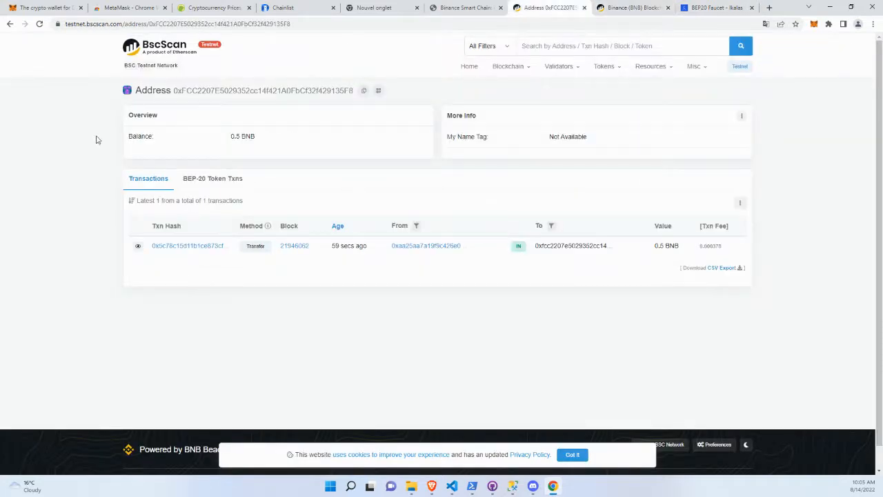
key("F5")
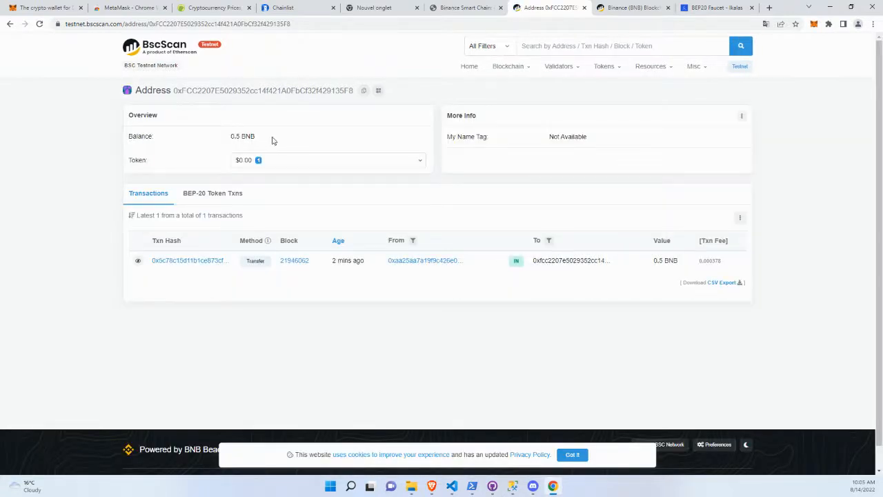
left_click(292, 160)
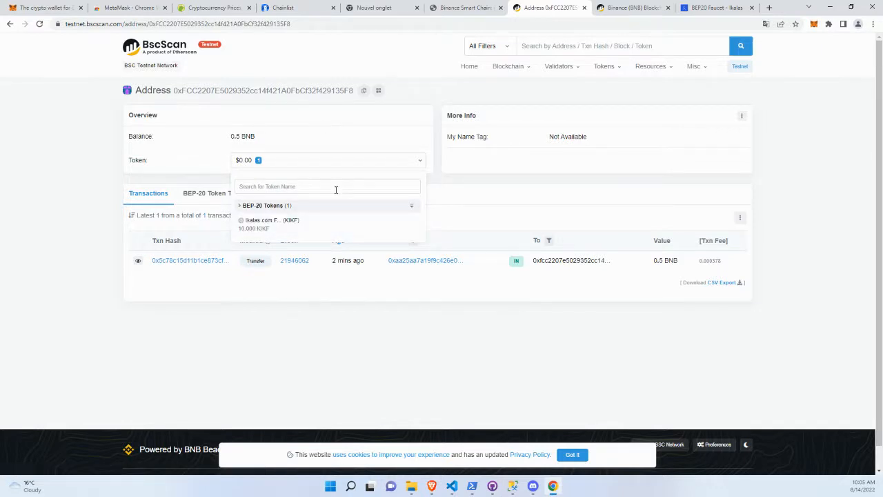
left_click(428, 112)
right_click(429, 113)
left_click(108, 147)
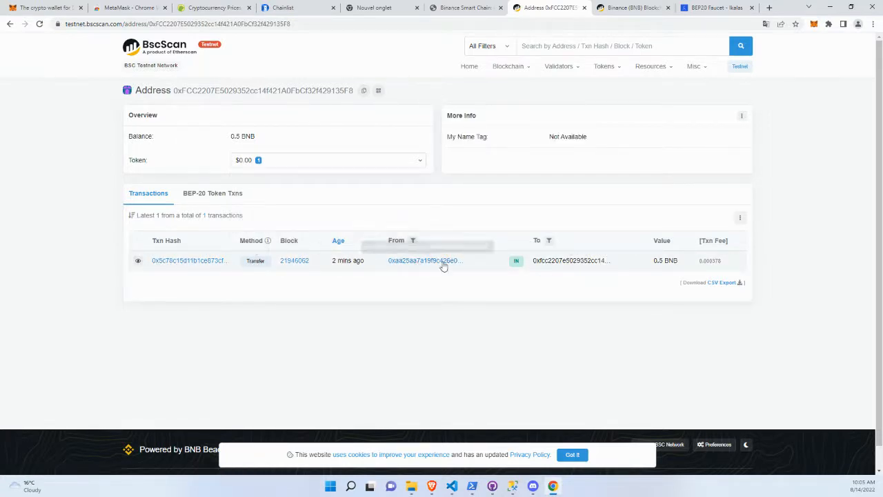
left_click(212, 196)
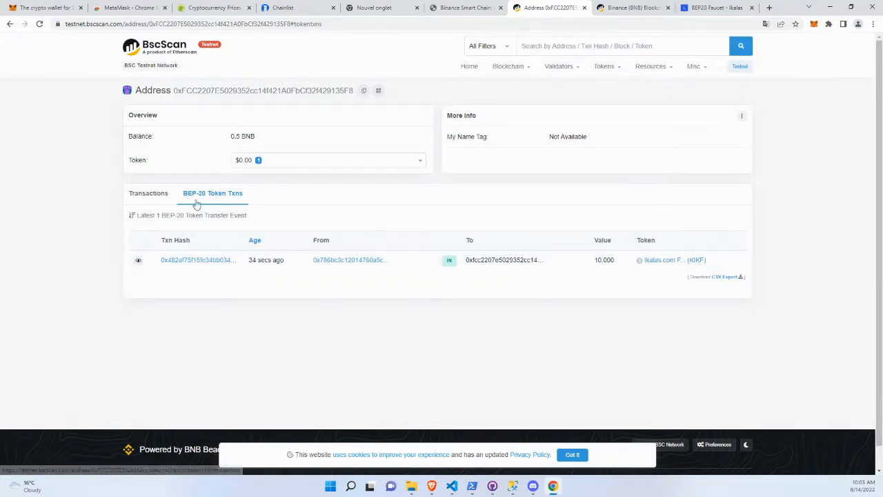
left_click(146, 195)
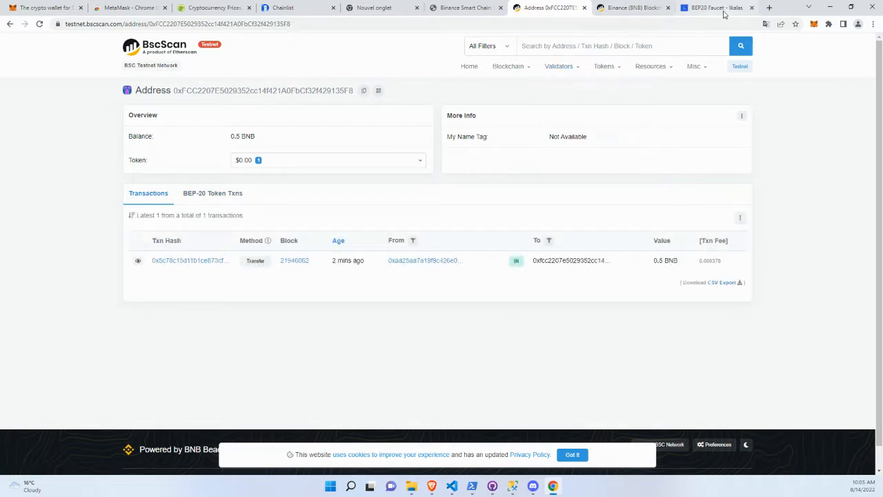
Copy Account 1's address in MetaMask and switch back to the CompteTest account.
left_click(814, 24)
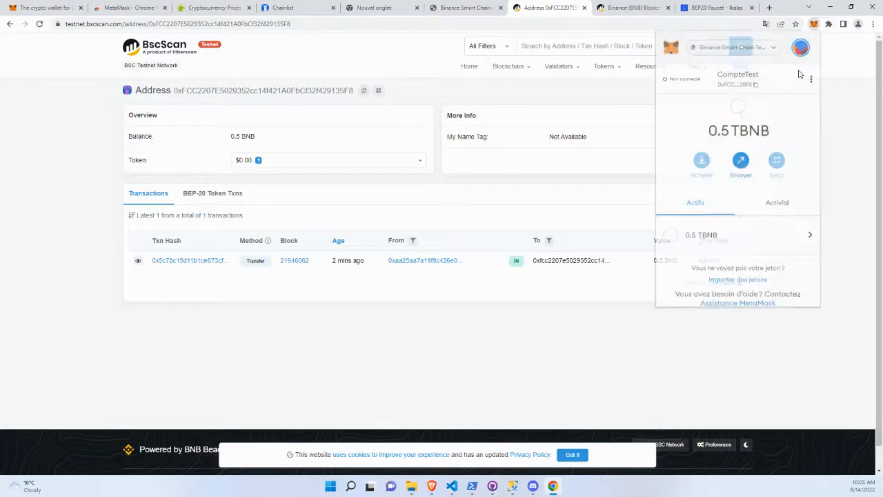
left_click(800, 47)
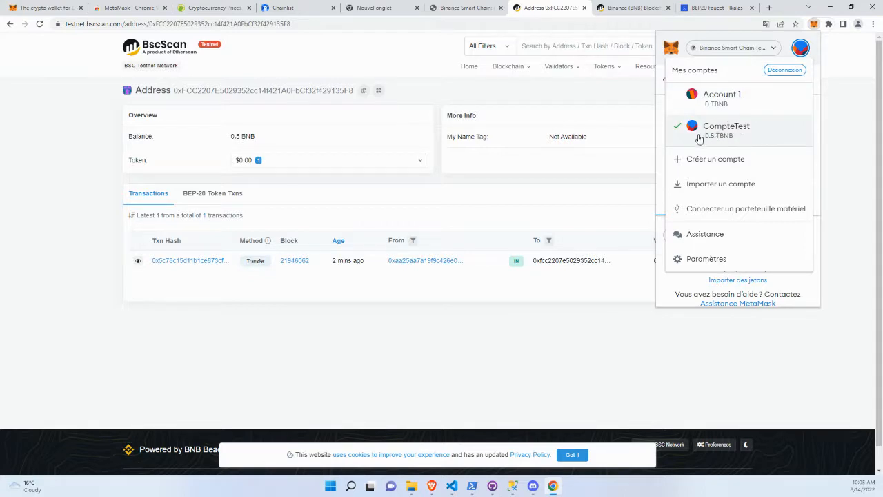
left_click(784, 43)
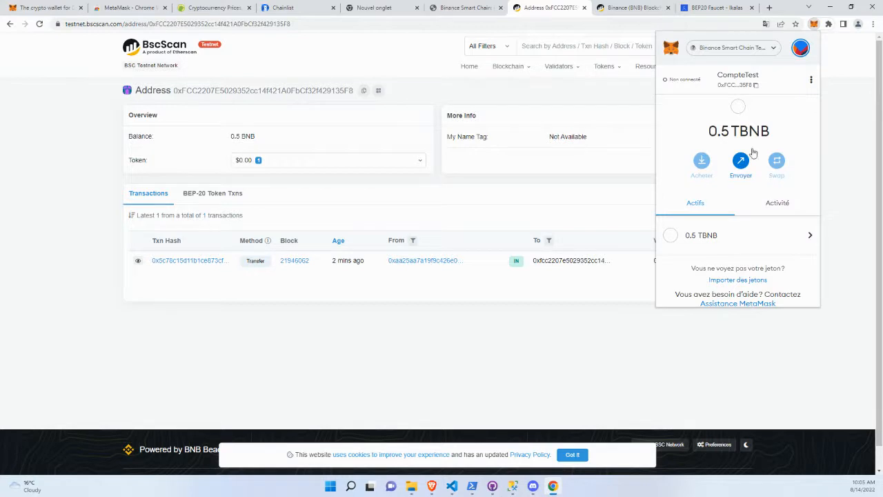
left_click(798, 49)
left_click(758, 103)
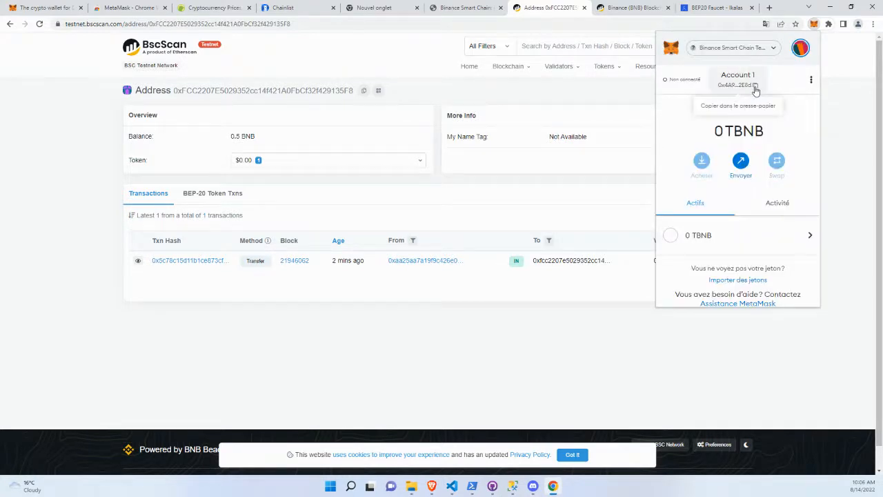
left_click(800, 48)
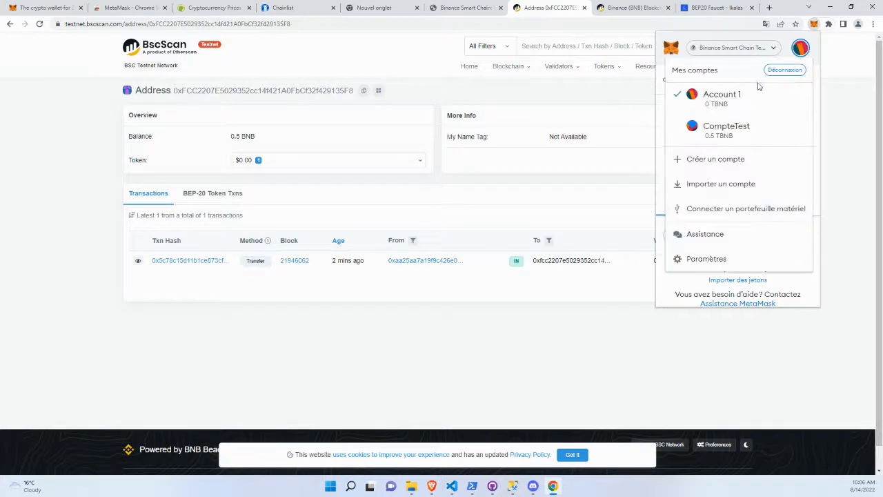
left_click(730, 134)
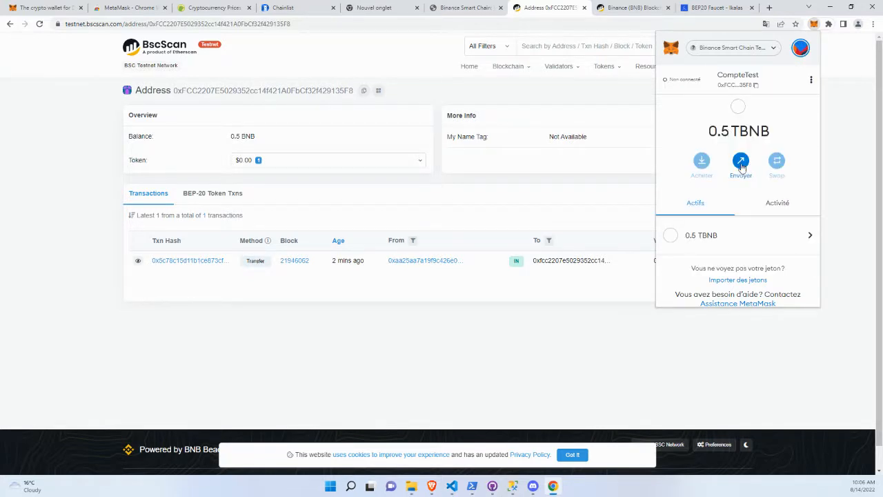
Send 0.01 tBNB from CompteTest to Account 1 using the copied address, and approve the transaction.
left_click(741, 163)
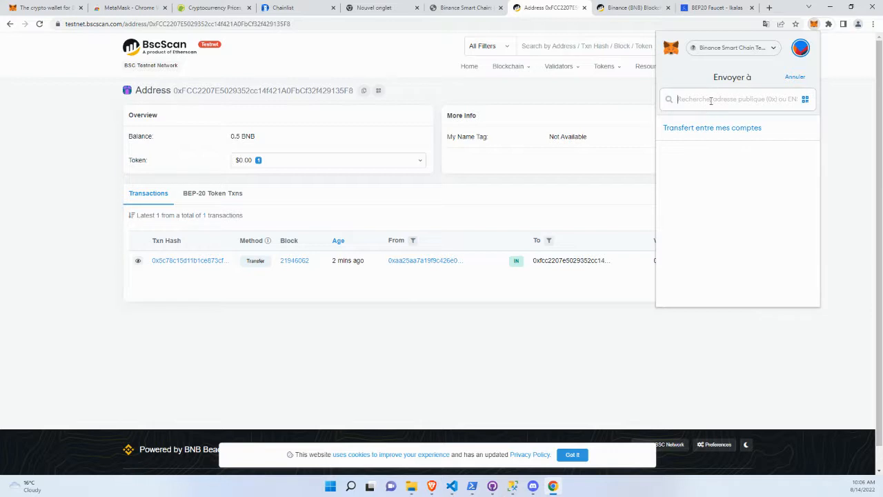
key("ctrl+v")
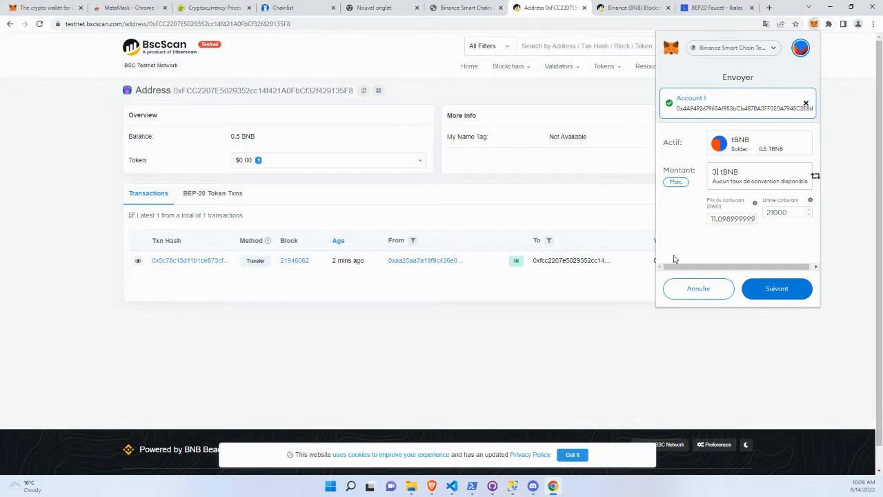
type("01")
left_click(789, 288)
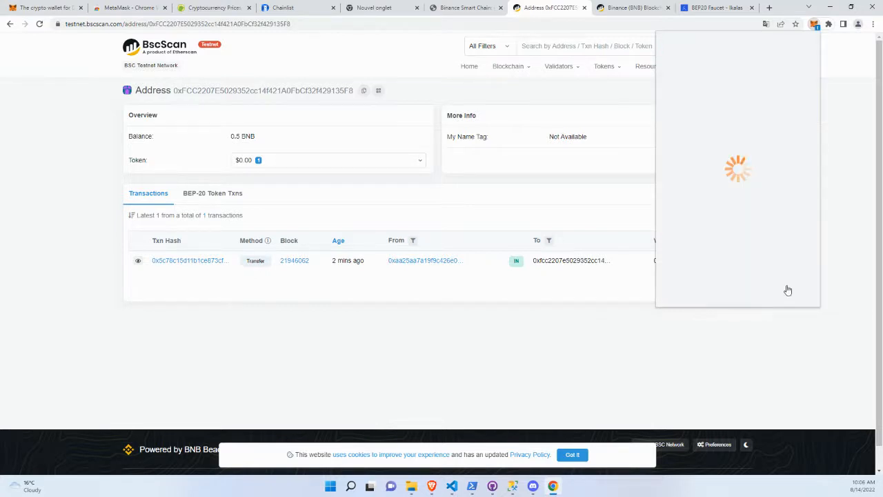
scroll(717, 174, "down", 2)
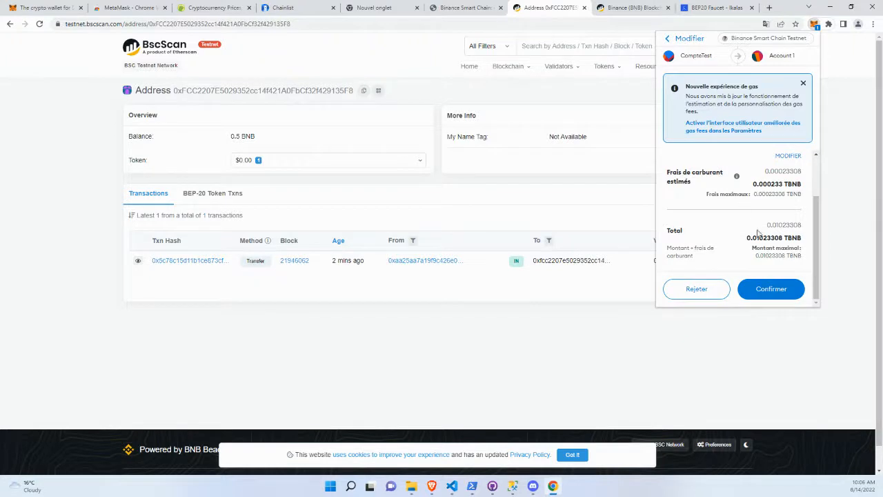
left_click(782, 290)
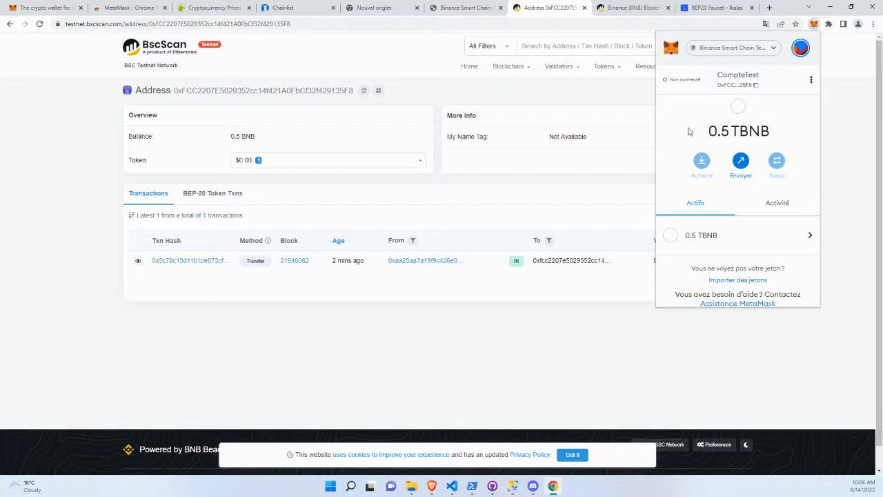
Check the TBNB balances of CompteTest and Account 1 in MetaMask.
left_click_drag(717, 131, 747, 131)
left_click(806, 45)
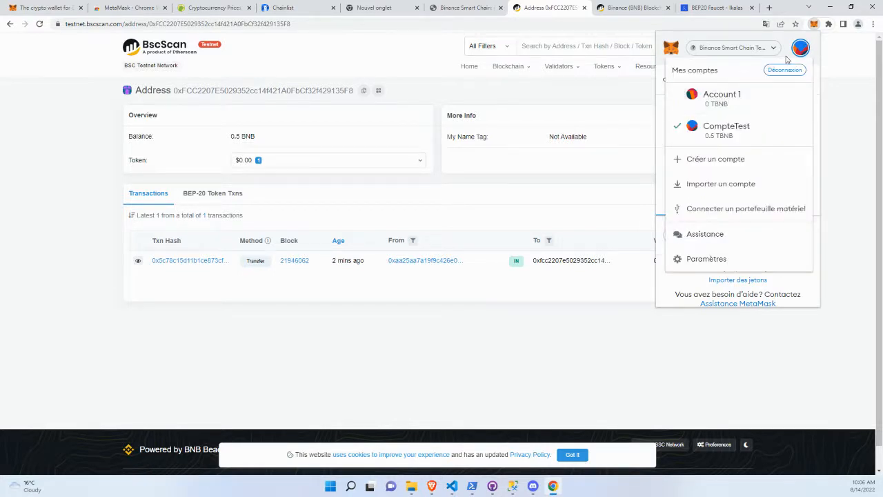
left_click(795, 49)
left_click(850, 63)
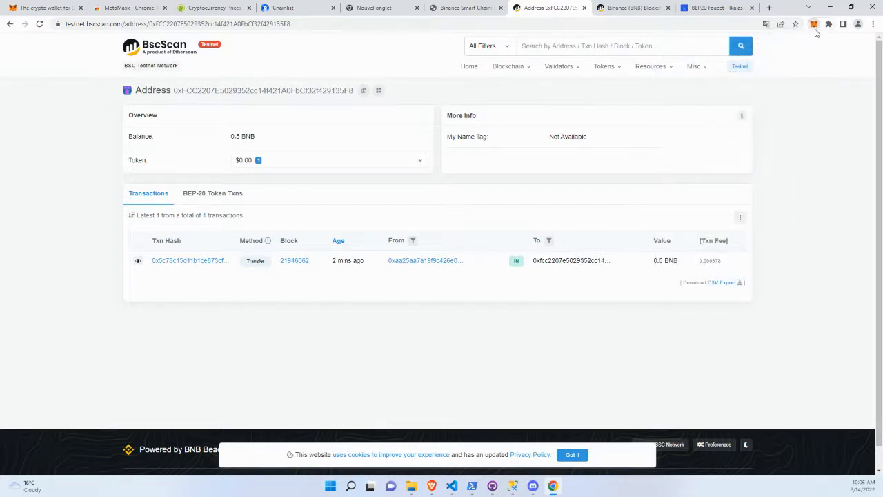
Refresh the testnet BscScan address page and compare its BNB balance with CompteTest's balance in MetaMask.
left_click_drag(225, 134, 295, 145)
left_click(238, 137)
left_click_drag(229, 137, 246, 137)
left_click(375, 65)
key("F5")
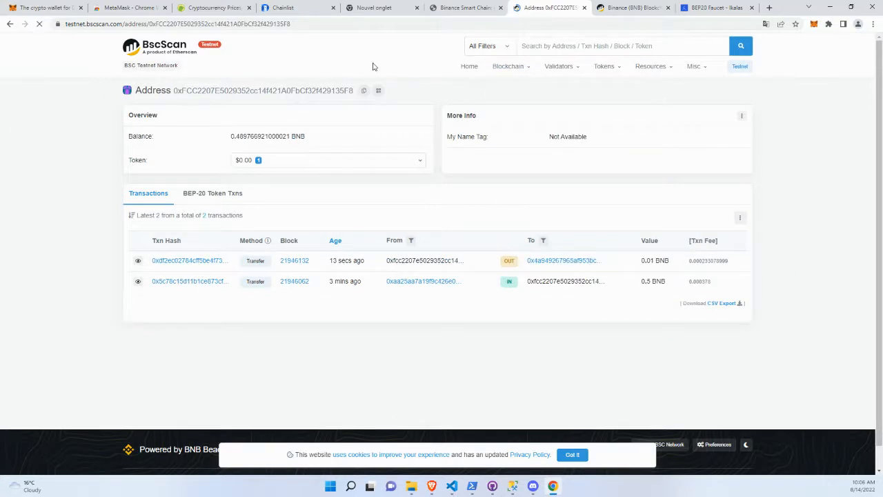
left_click_drag(231, 136, 282, 137)
left_click(233, 136)
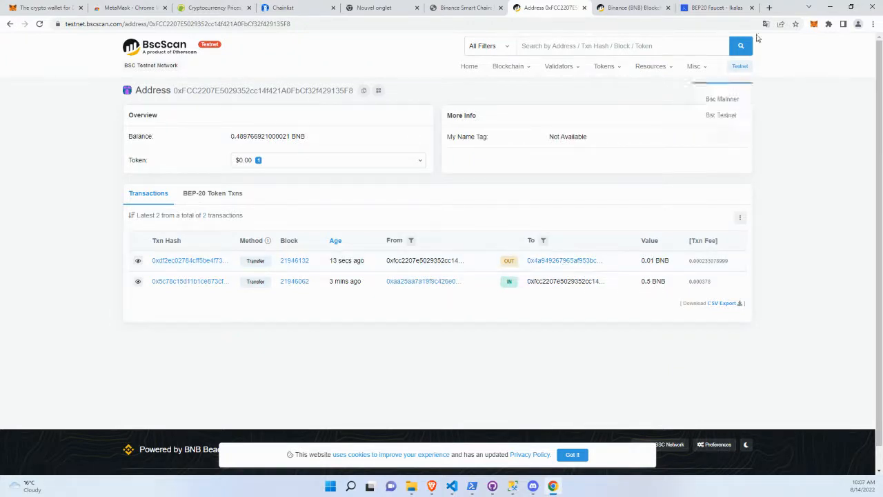
left_click(815, 24)
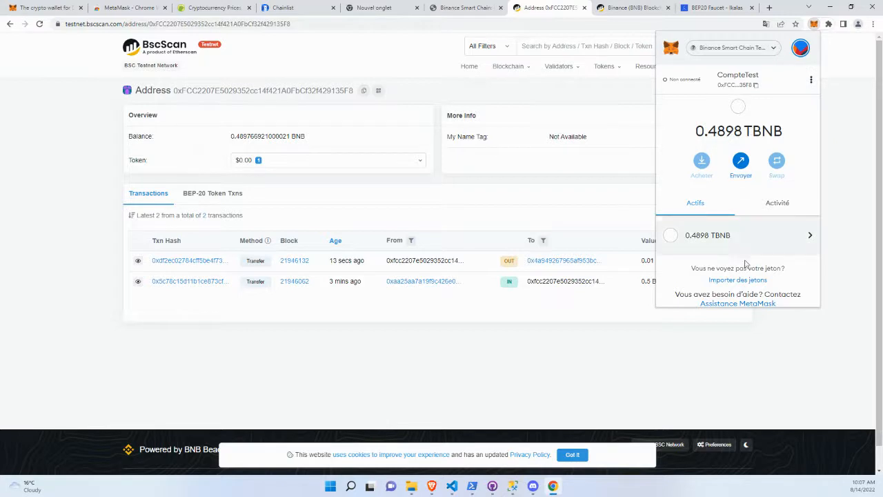
scroll(728, 254, "down", 1)
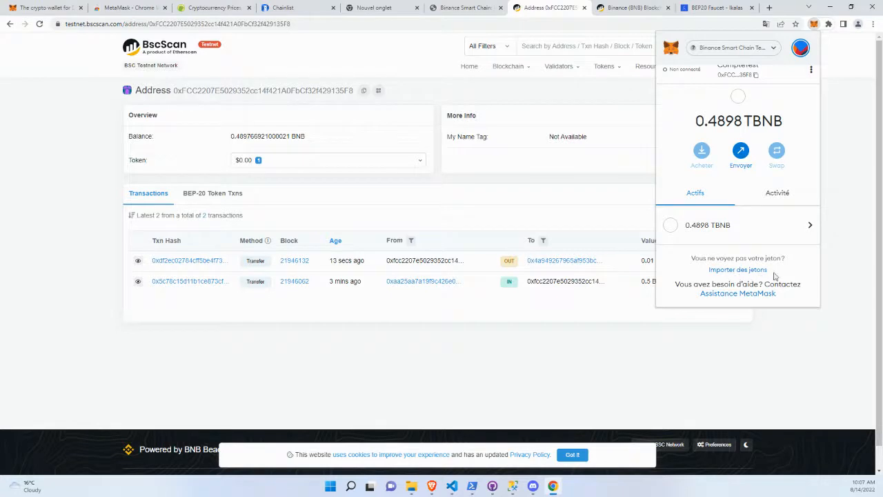
left_click(567, 193)
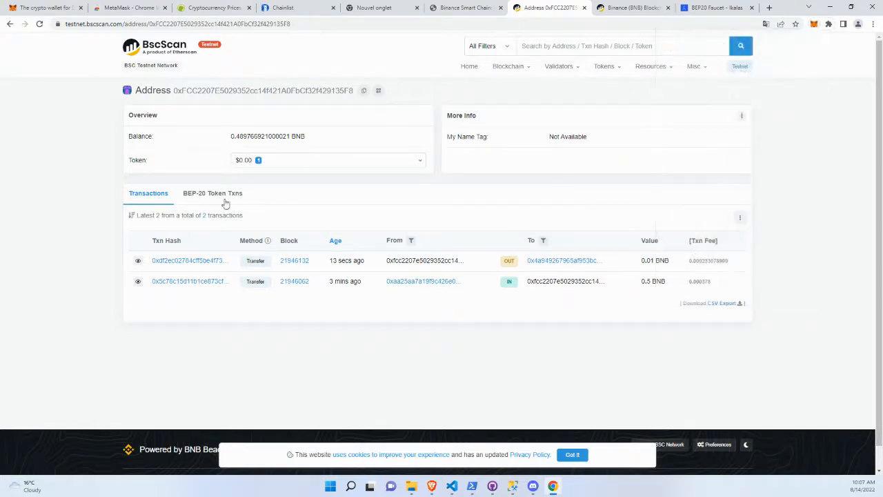
Open the KIKF token's page through its BEP-20 transfer on testnet BscScan and copy its contract address.
left_click(202, 197)
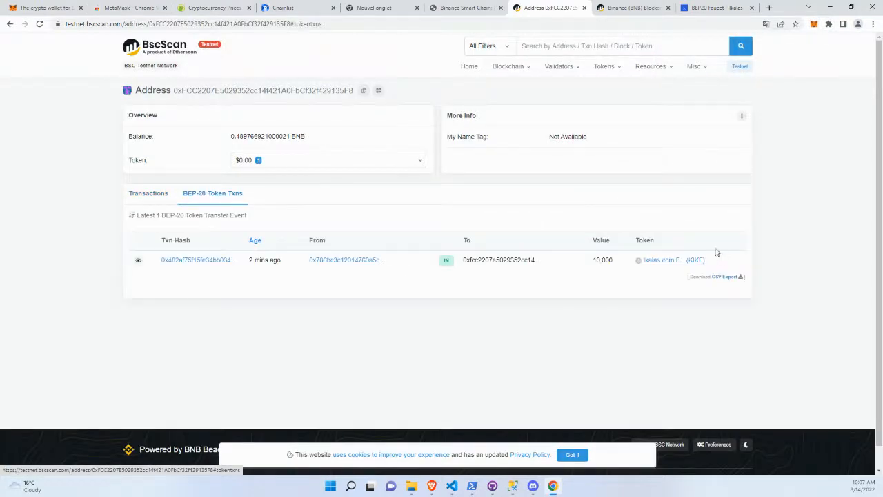
left_click(666, 262)
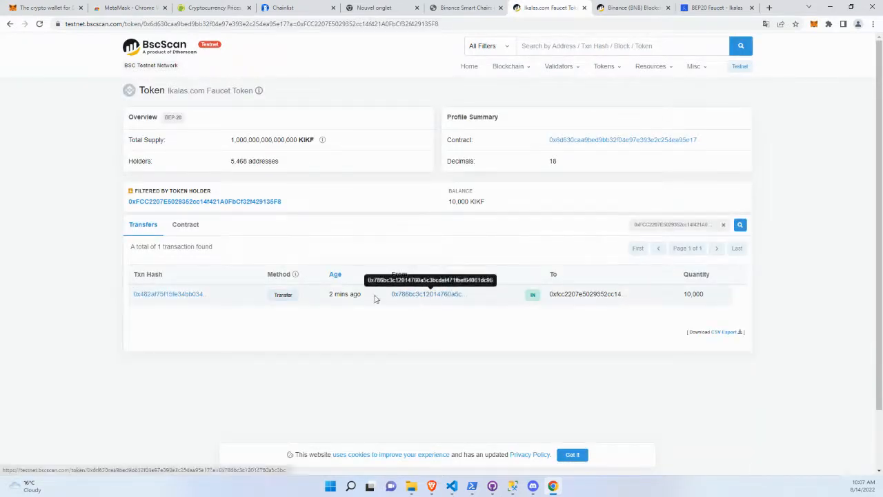
left_click(163, 295)
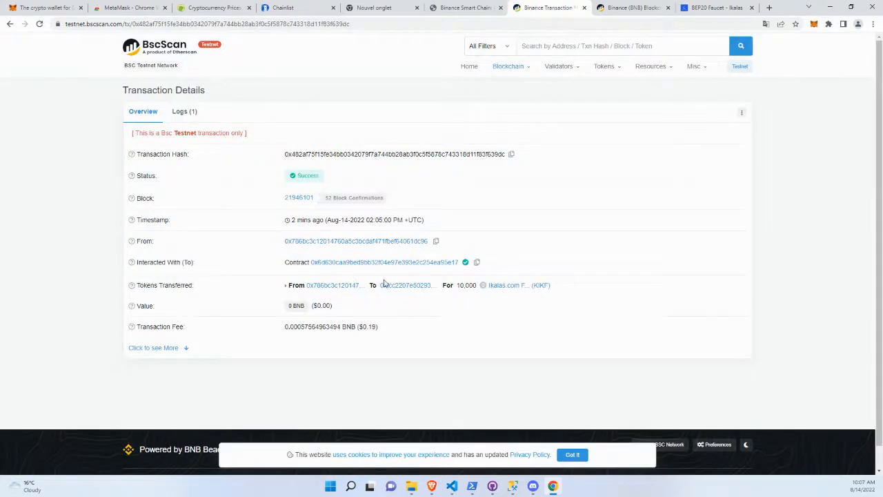
left_click(507, 287)
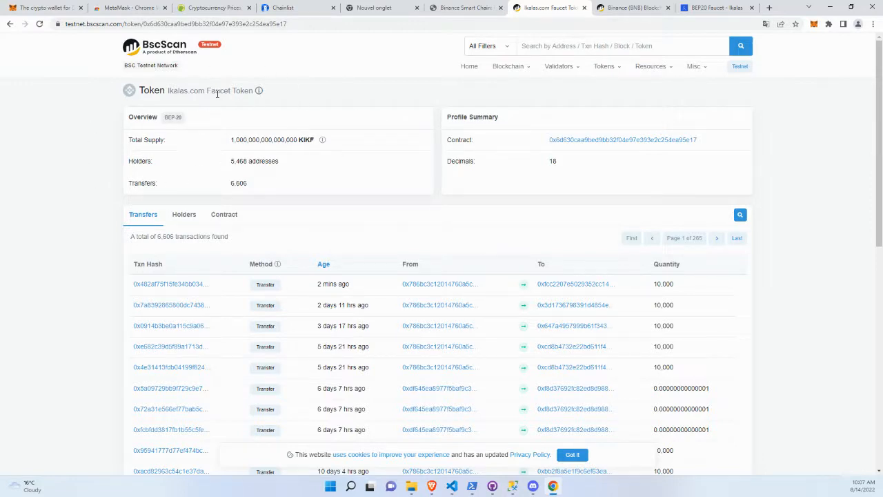
left_click(704, 140)
left_click_drag(456, 140, 721, 140)
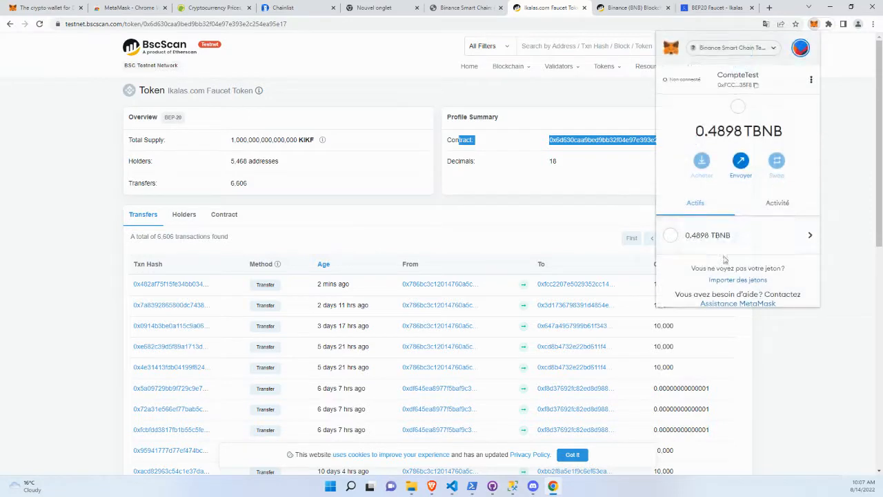
Import the KIKF token into MetaMask by its copied contract address and return to CompteTest's asset list.
left_click(741, 280)
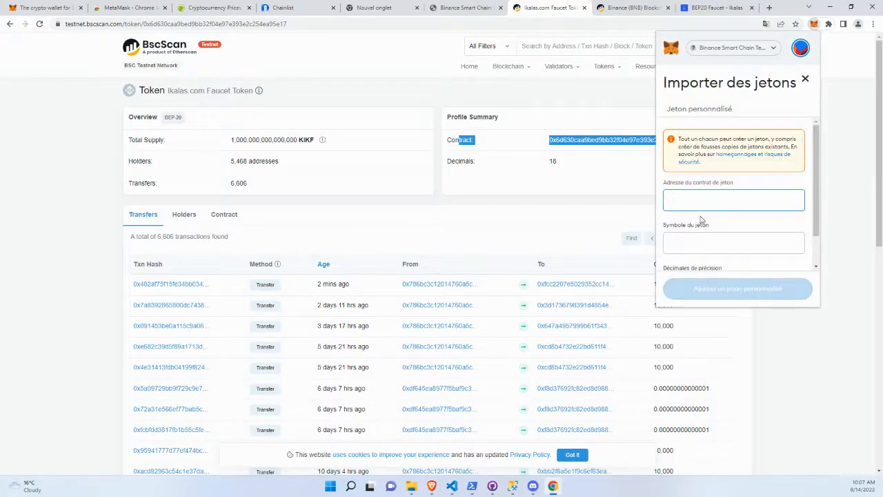
key("ctrl+v")
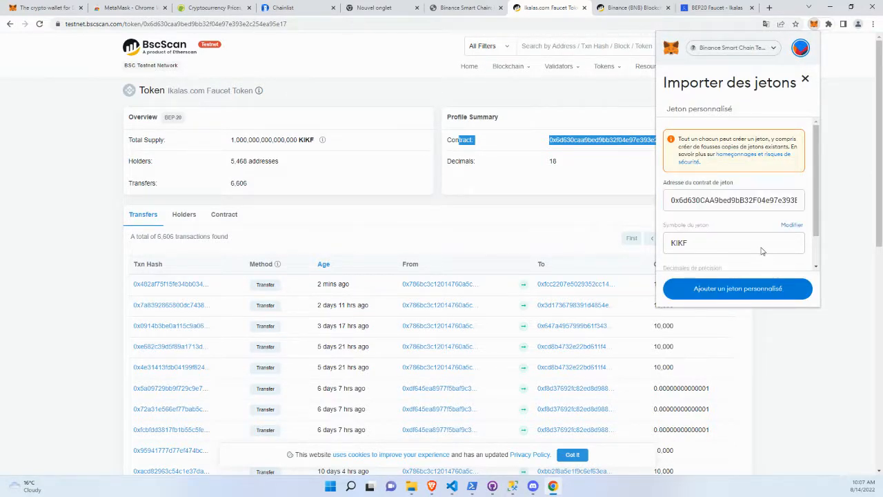
scroll(749, 192, "down", 1)
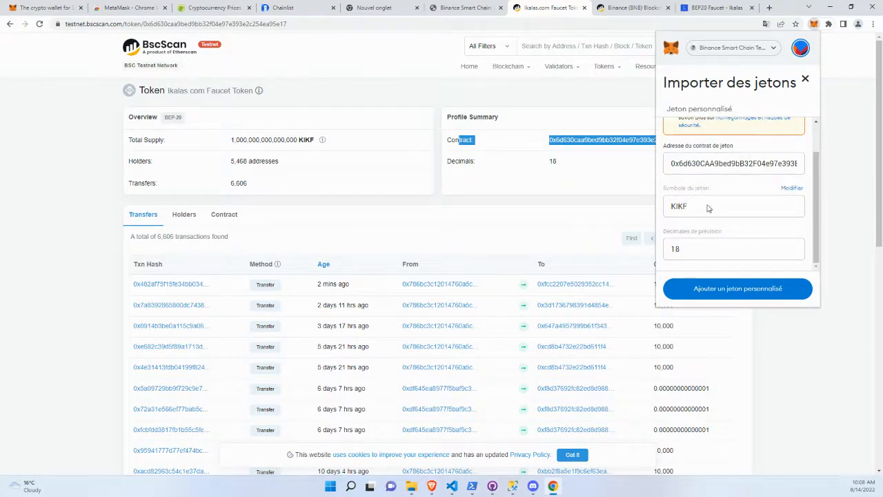
left_click_drag(687, 213, 681, 213)
left_click(742, 294)
left_click(765, 289)
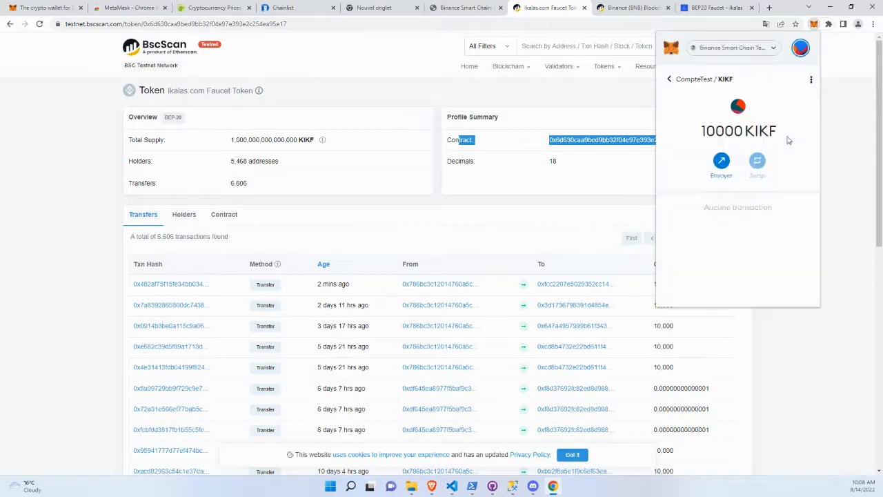
left_click(669, 79)
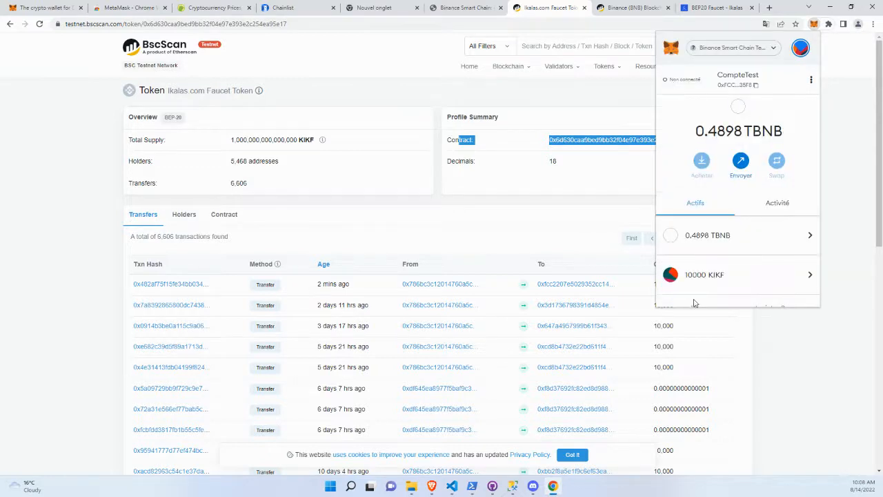
scroll(714, 274, "down", 1)
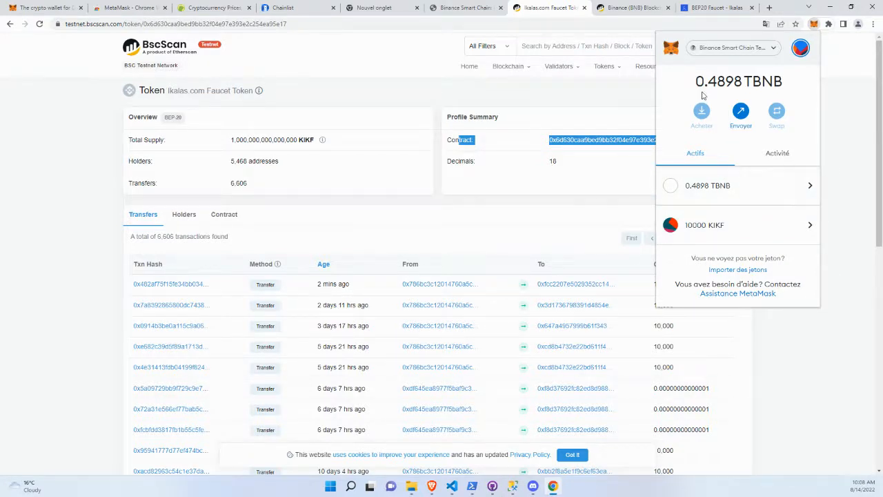
Switch MetaMask to Account 1 and the Réseau principal Ethereum network, check its assets, and close the wallet.
left_click(799, 47)
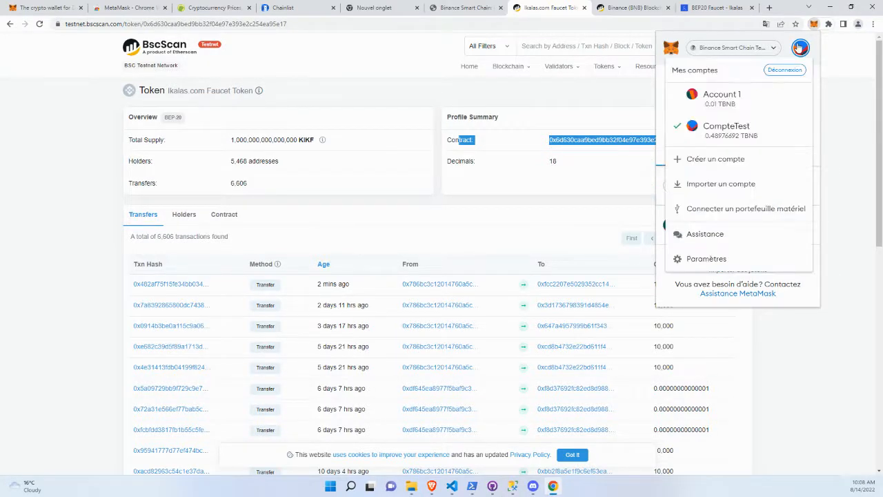
left_click(756, 96)
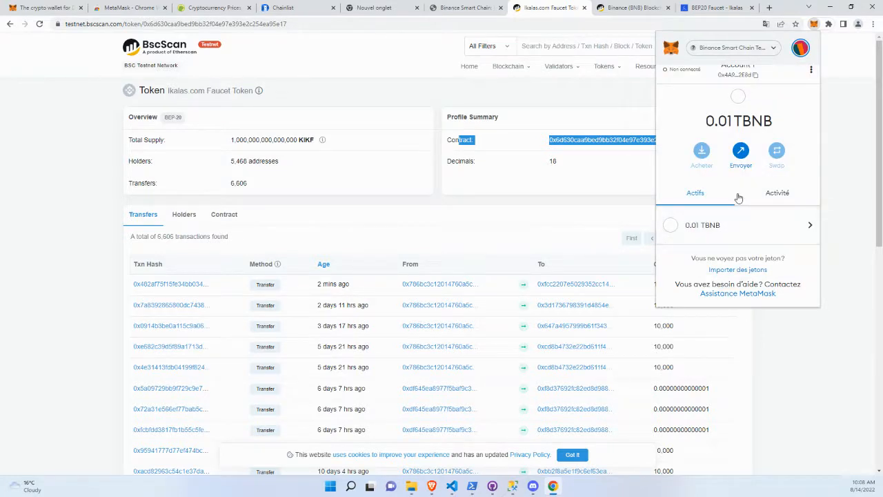
left_click(759, 50)
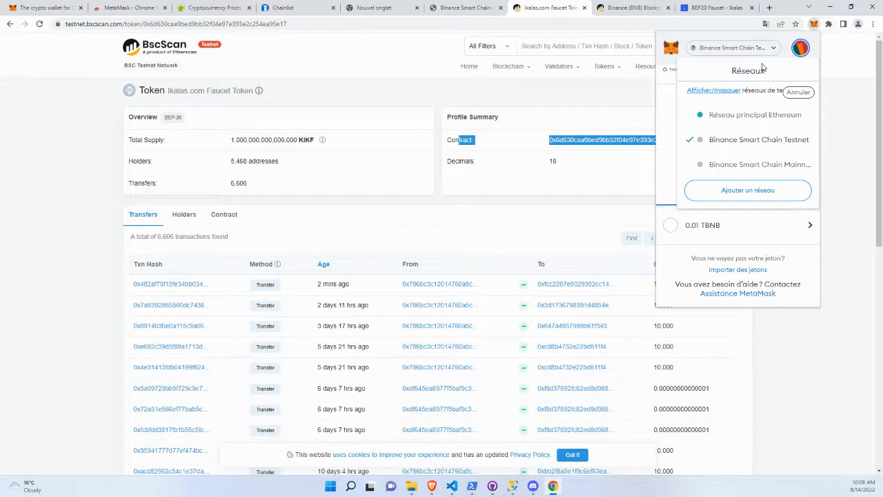
left_click(800, 116)
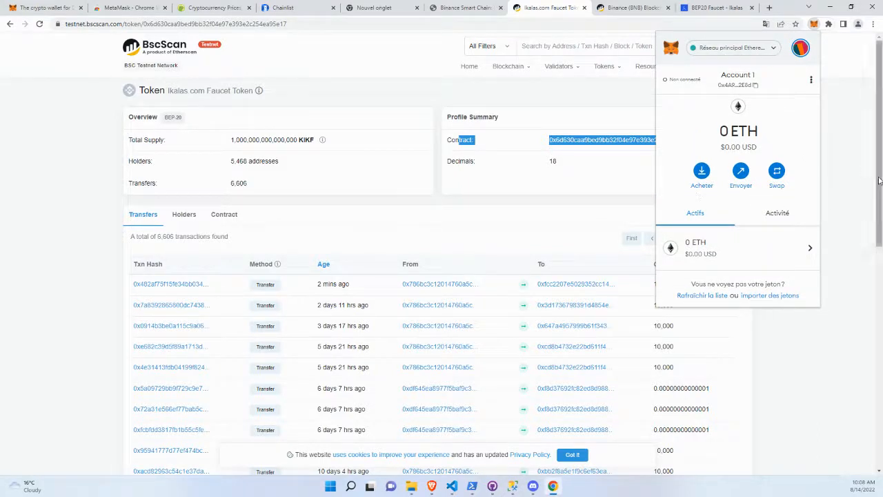
scroll(728, 150, "down", 1)
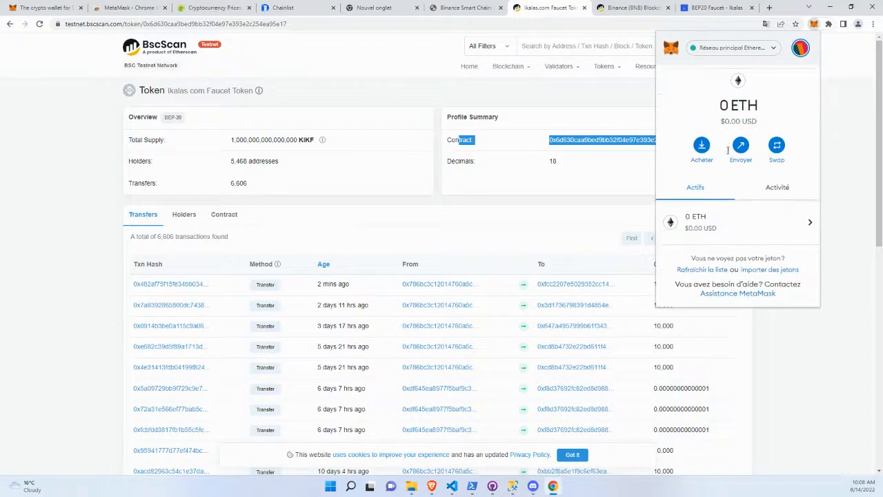
left_click(480, 104)
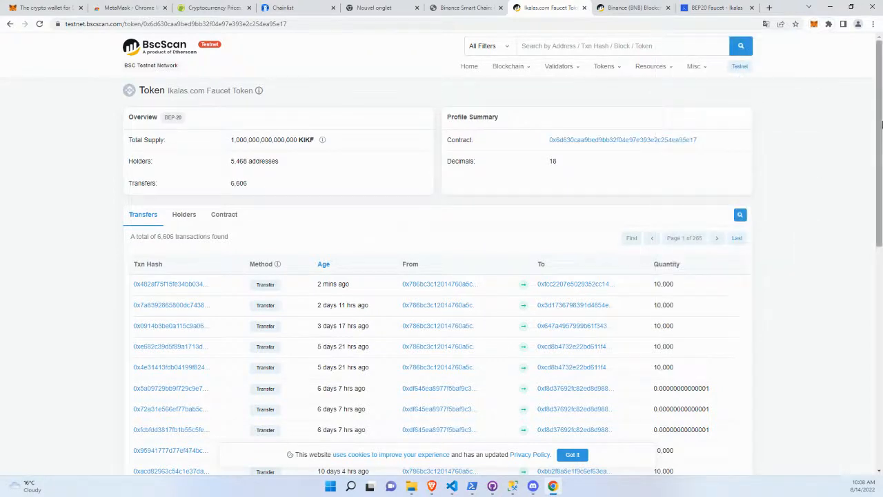